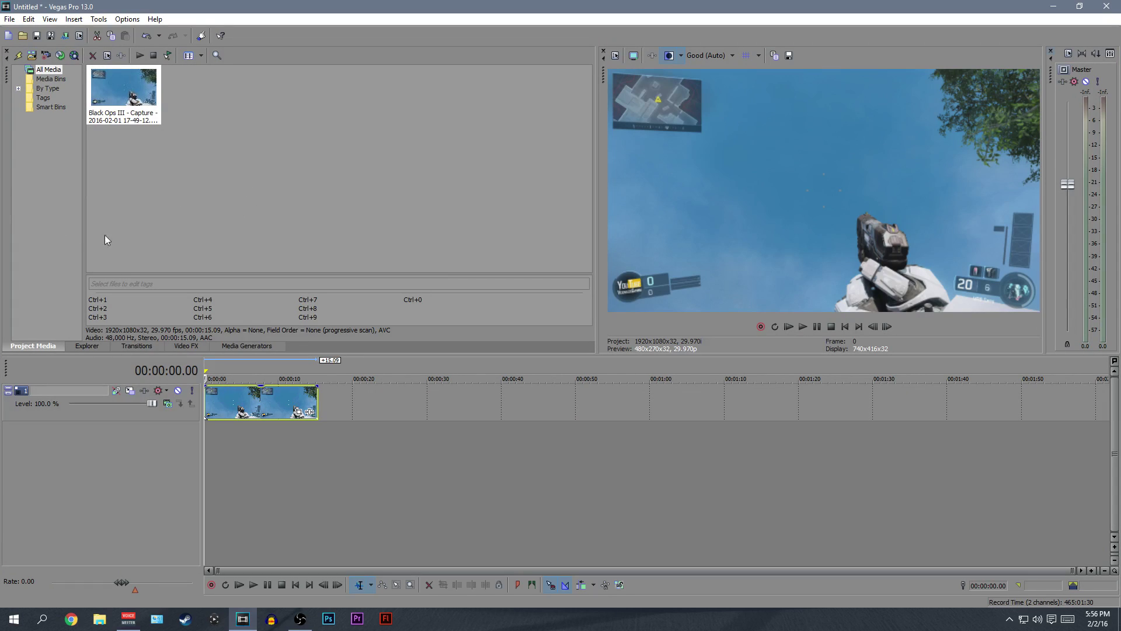
# Trim off the part of the gameplay clip after 9.22 seconds.
pyautogui.click(245, 409)
pyautogui.click(258, 406)
pyautogui.moveTo(275, 403)
pyautogui.mouseDown()
pyautogui.moveTo(308, 399)
pyautogui.moveTo(254, 401)
pyautogui.mouseUp()
pyautogui.click(802, 327)
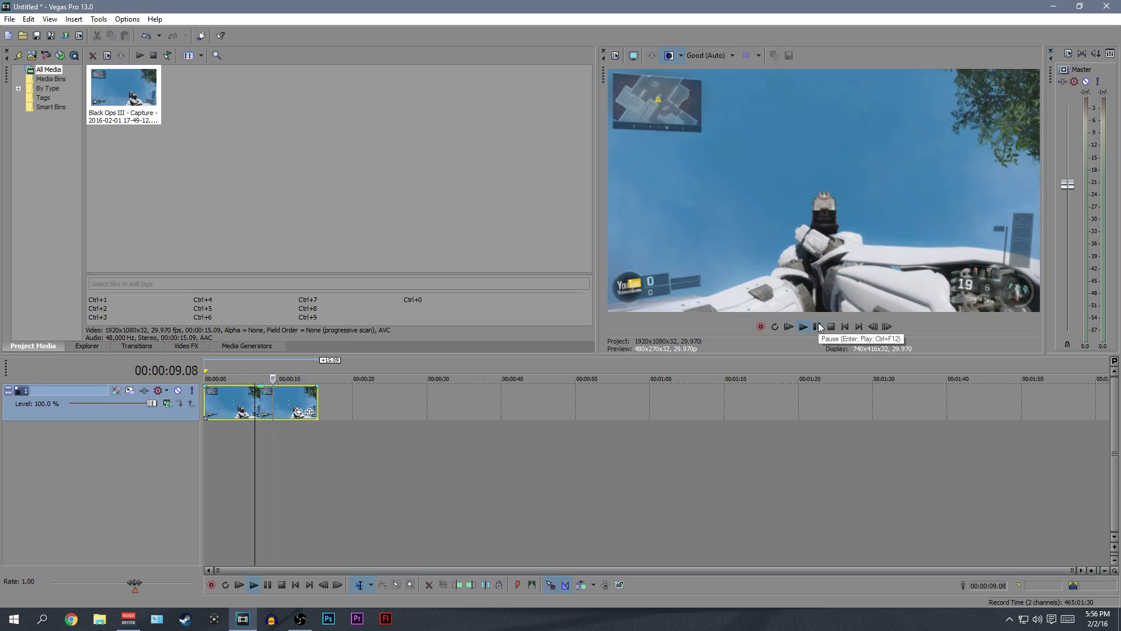
pyautogui.click(817, 327)
pyautogui.rightClick(296, 399)
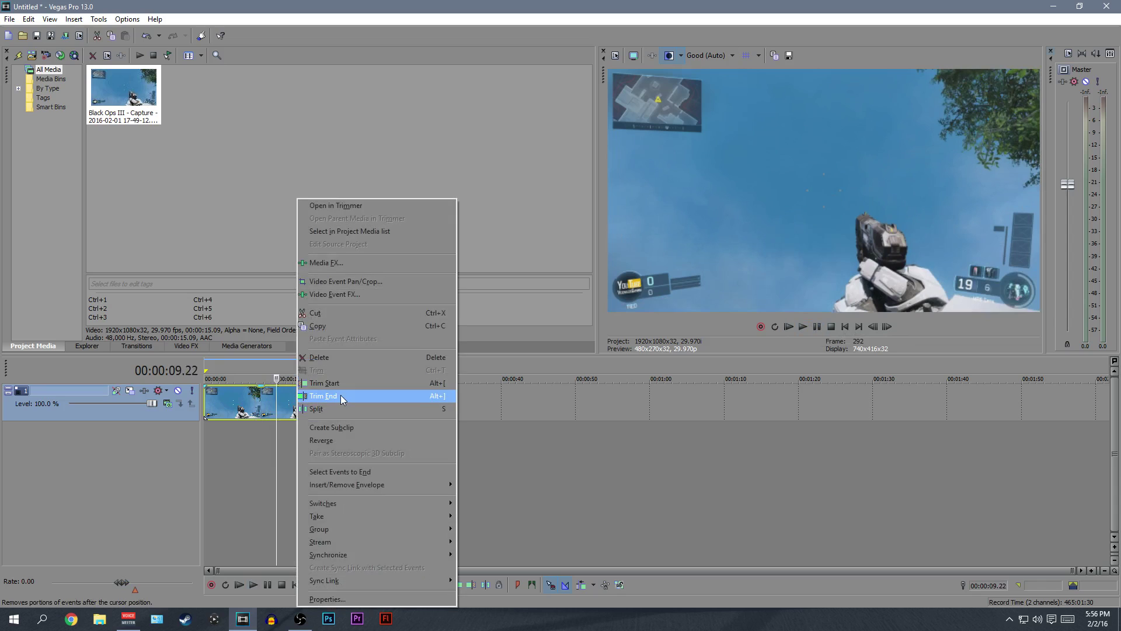
pyautogui.click(341, 395)
# Step frame by frame to 8.02 seconds and trim off everything before it.
pyautogui.scroll(3, 320, 396)
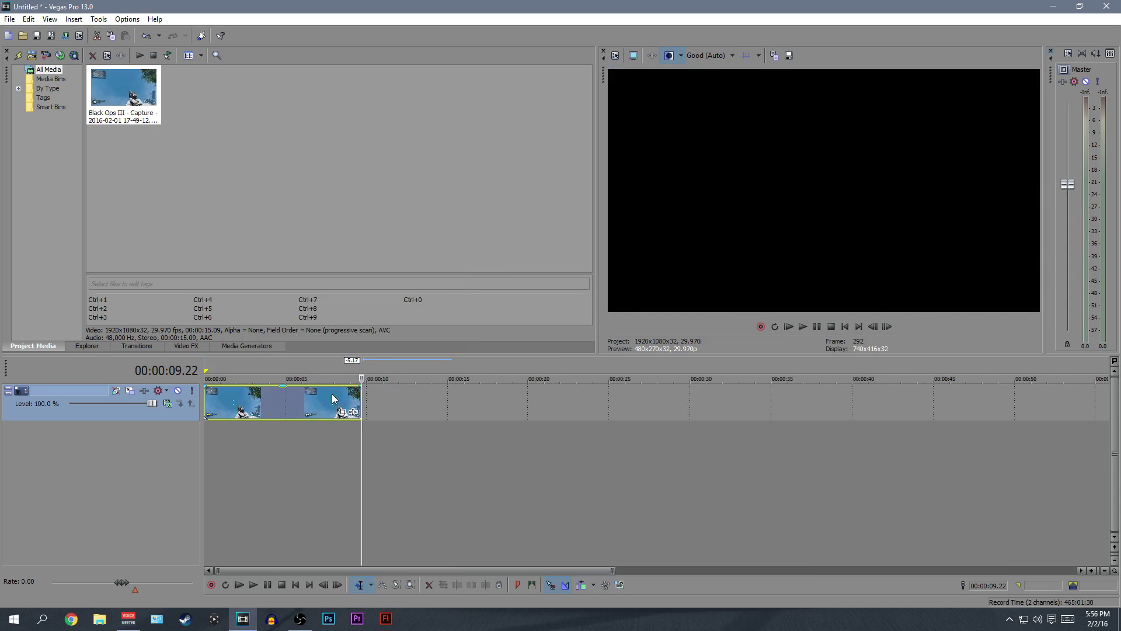
pyautogui.click(330, 397)
pyautogui.press('Right')
pyautogui.press('Right')
pyautogui.press('Right')
pyautogui.press('Right')
pyautogui.press('Right')
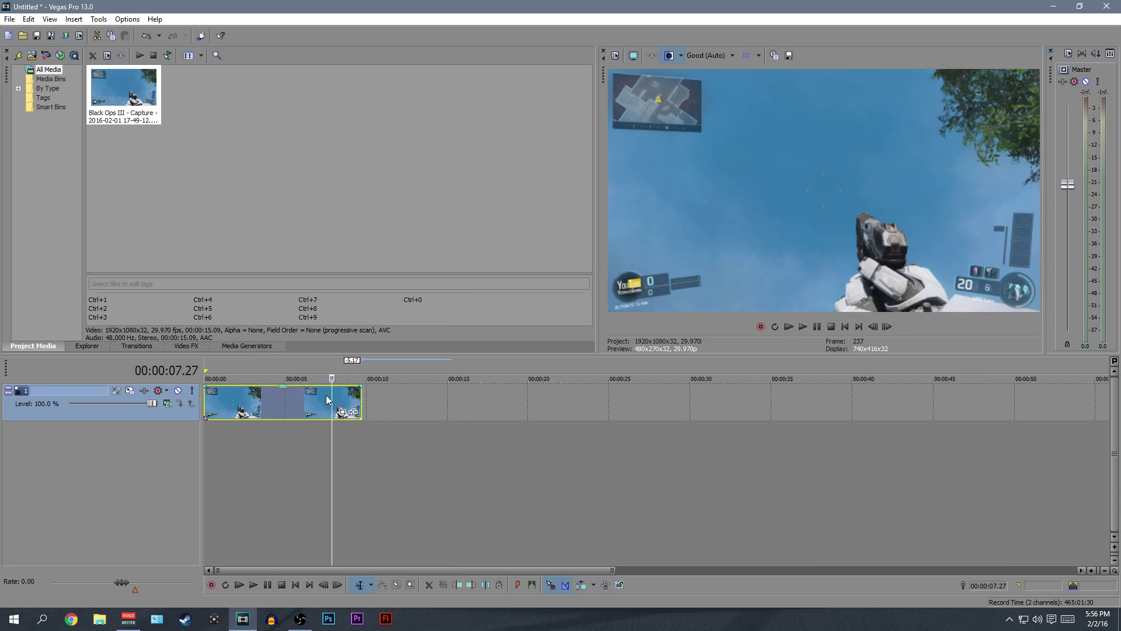
pyautogui.press('Right')
pyautogui.press('Right')
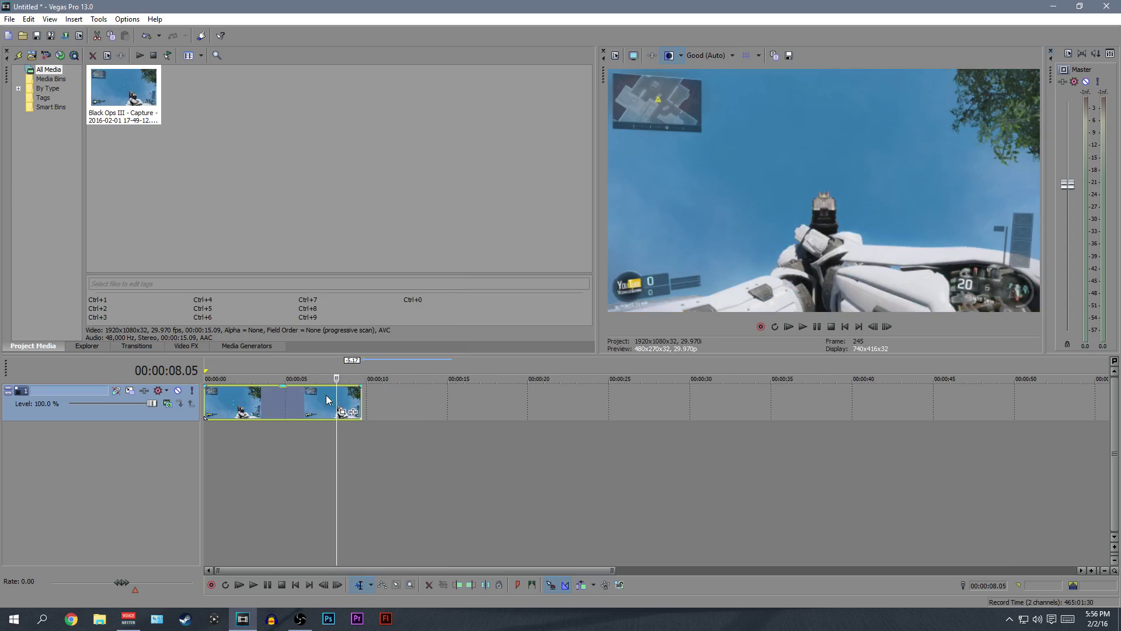
pyautogui.press('Left')
pyautogui.press('Left')
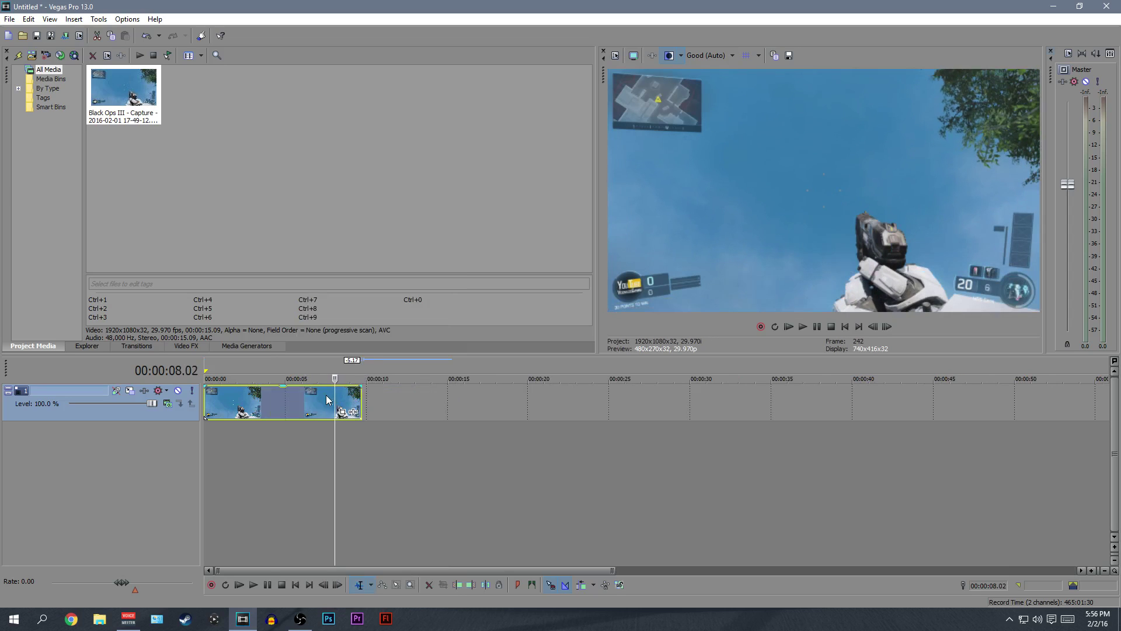
pyautogui.rightClick(316, 401)
pyautogui.click(356, 386)
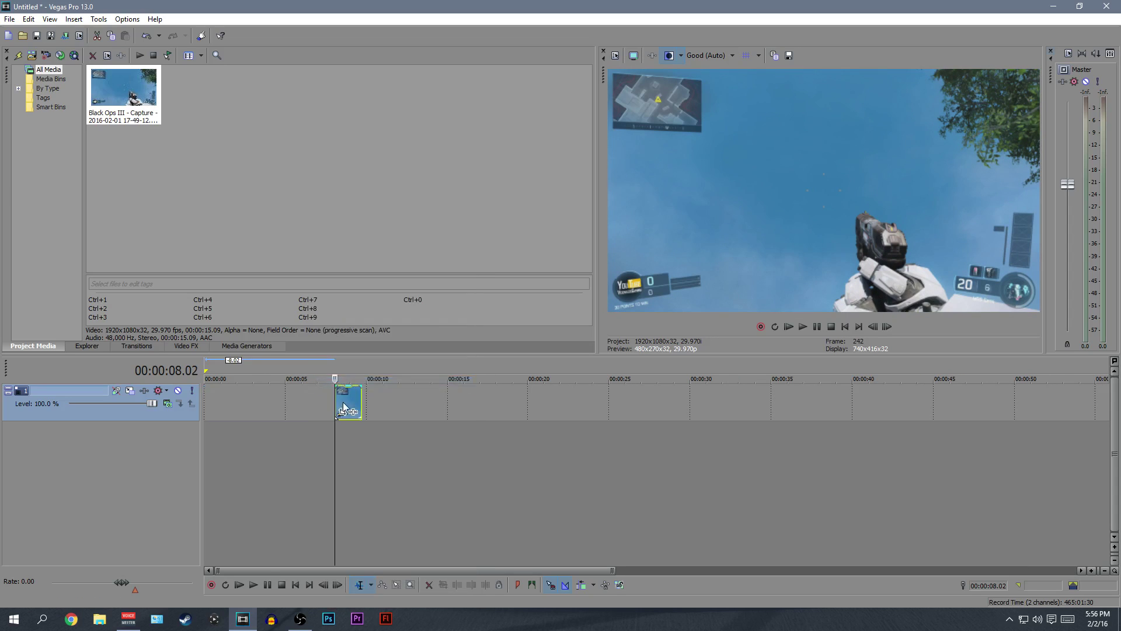
# Slide the trimmed clip to 00:00:00.00 and return the playhead to the start.
pyautogui.moveTo(342, 401); pyautogui.dragTo(201, 406)
pyautogui.scroll(6, 228, 400)
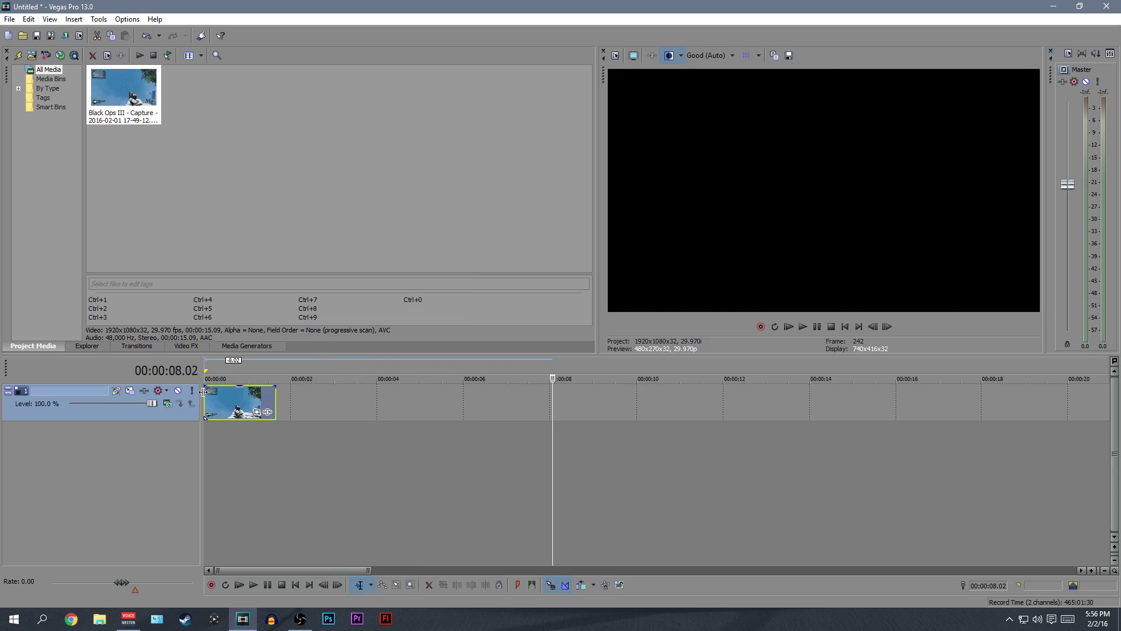
pyautogui.press('Home')
pyautogui.scroll(3, 271, 404)
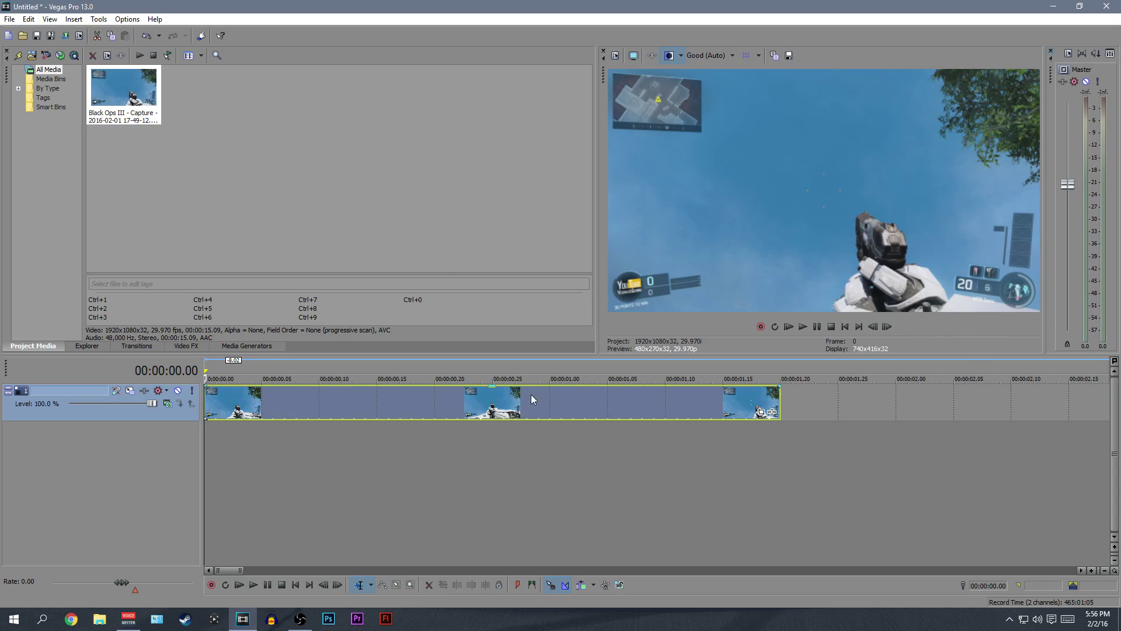
# Tick Disable resample in the clip's Properties, keeping the 1.000 playback rate.
pyautogui.rightClick(577, 397)
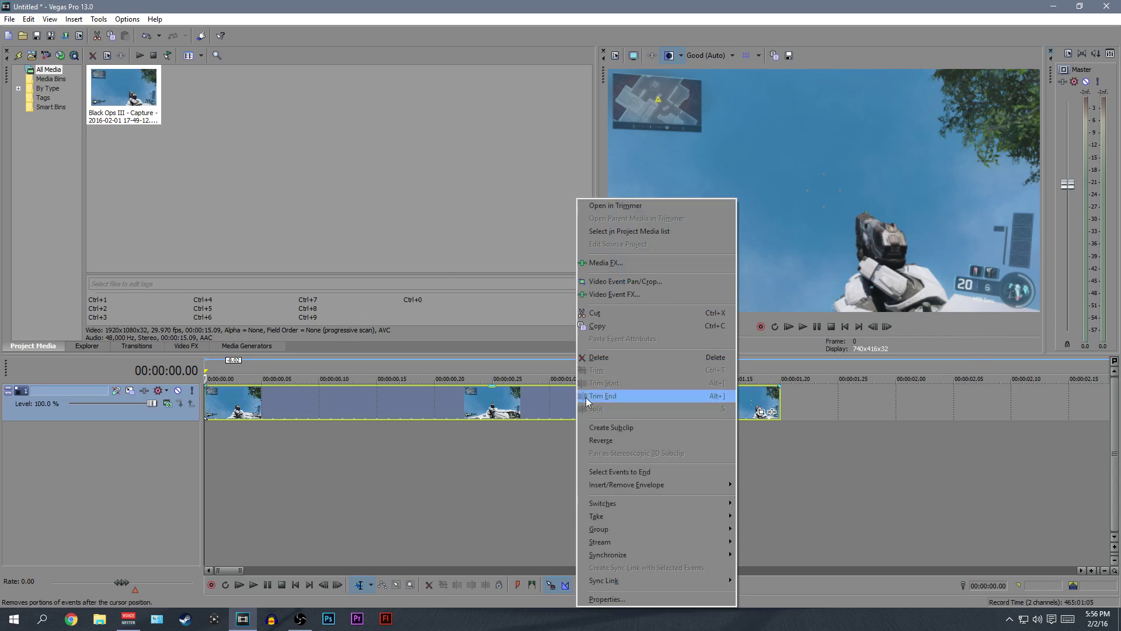
pyautogui.click(584, 599)
pyautogui.click(510, 246)
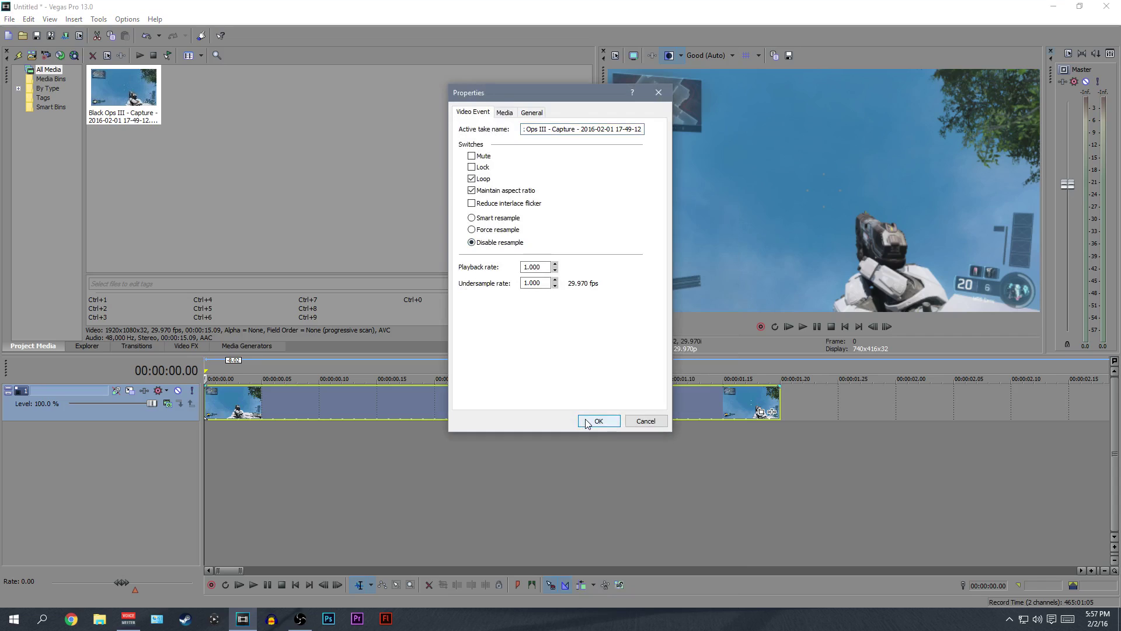
pyautogui.click(587, 422)
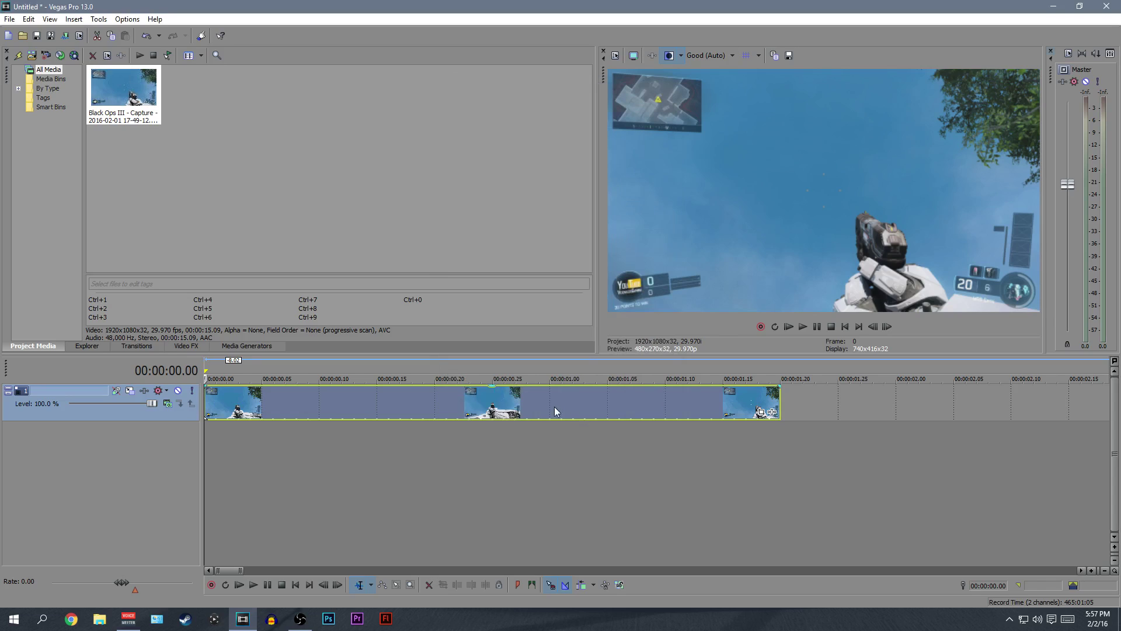
# Open Event Pan/Crop for the gameplay clip, tick Mask and turn on Sync Cursor.
pyautogui.click(761, 412)
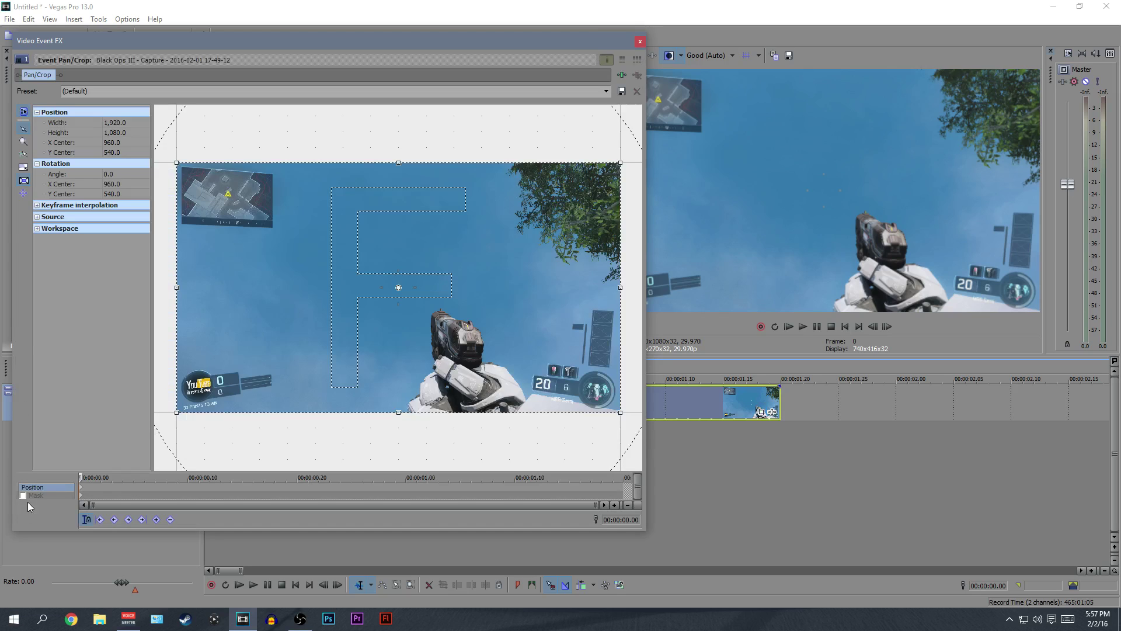
pyautogui.click(23, 495)
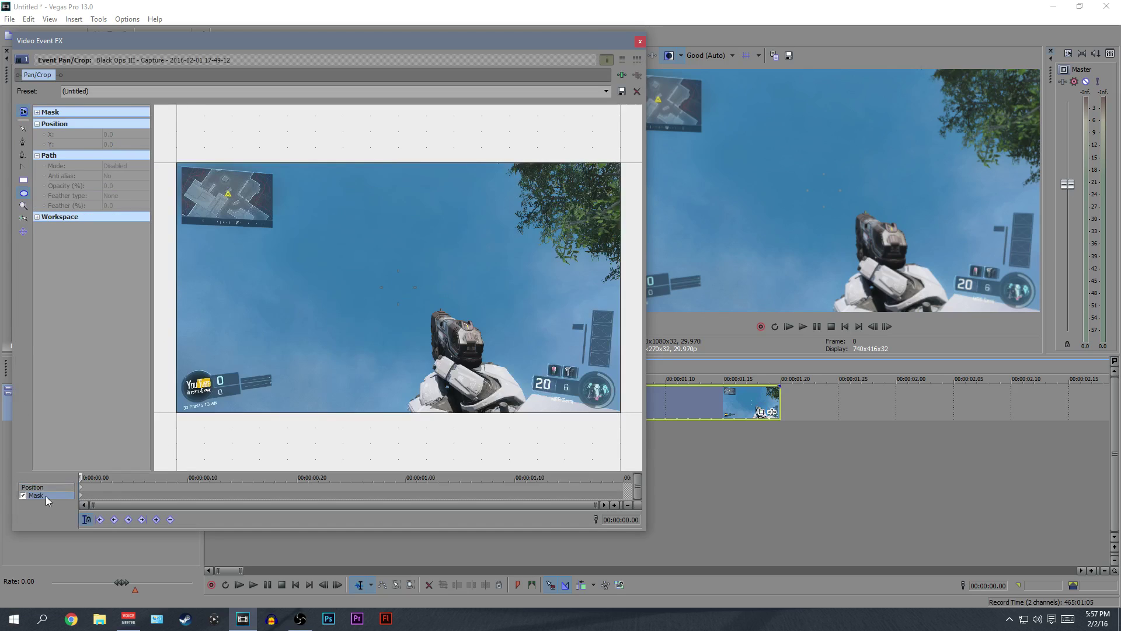
pyautogui.click(85, 519)
pyautogui.scroll(5, 436, 376)
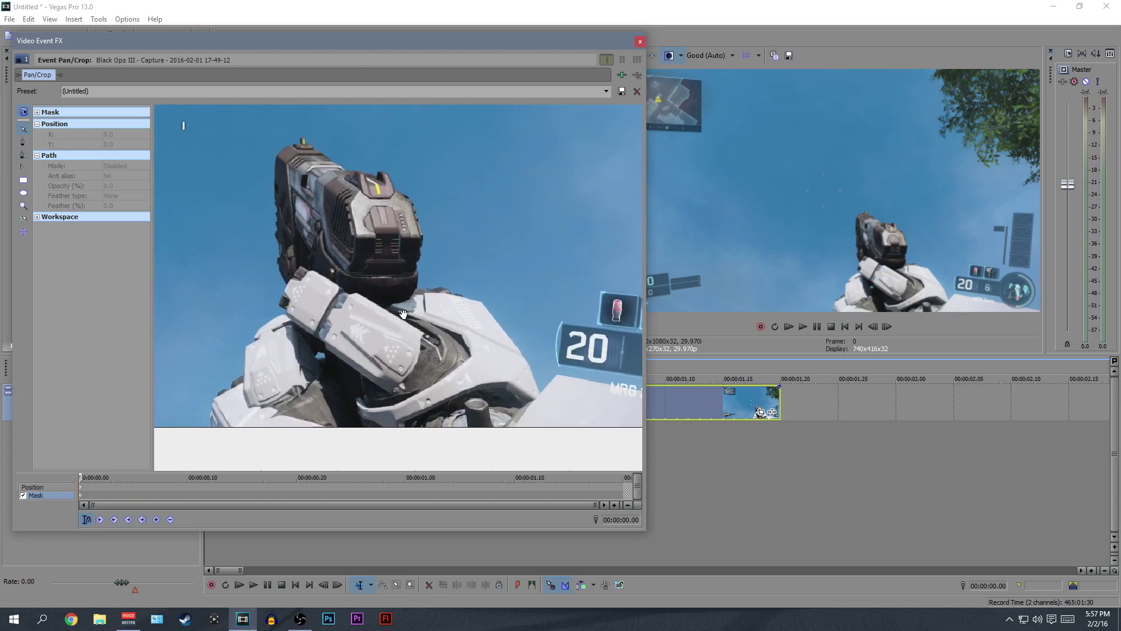
pyautogui.scroll(4, 399, 320)
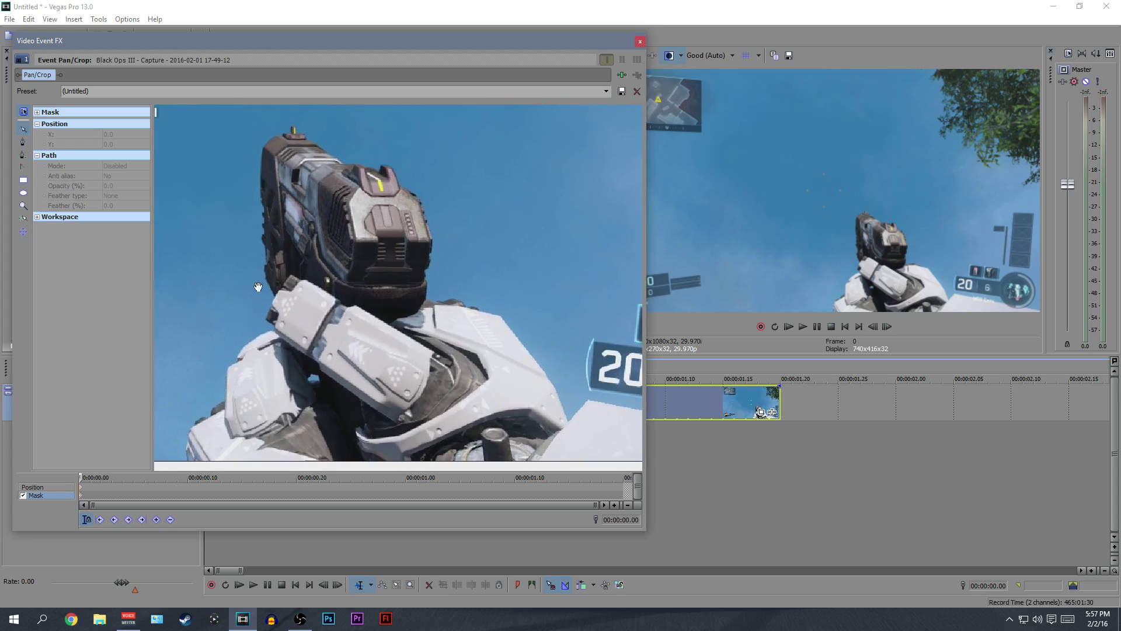
pyautogui.scroll(-4, 263, 286)
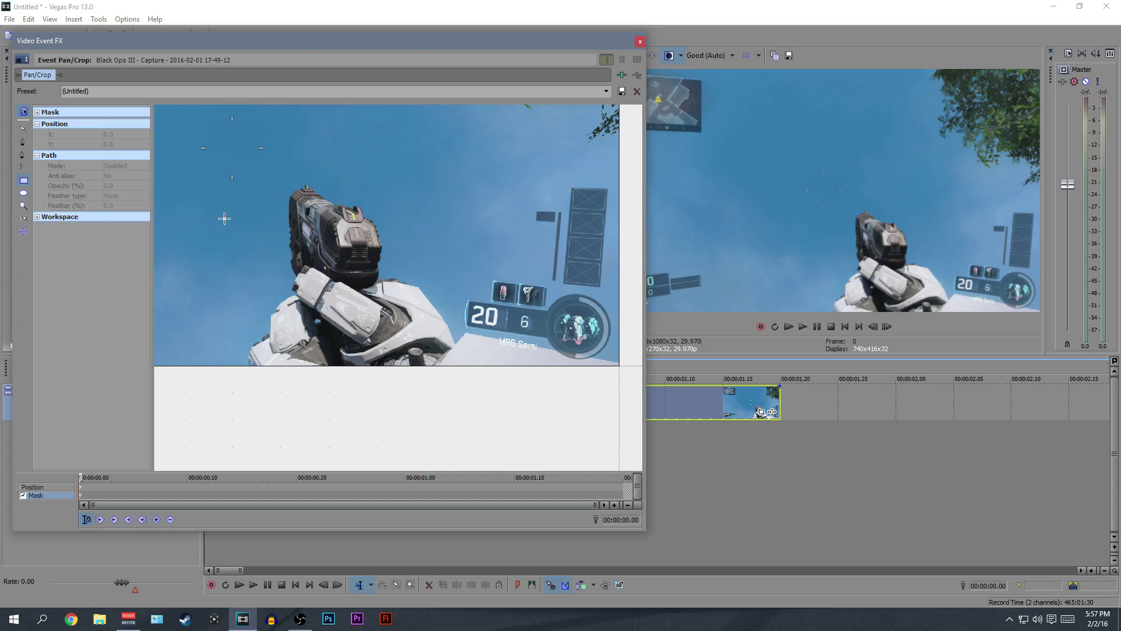
pyautogui.moveTo(224, 168)
pyautogui.mouseDown()
pyautogui.moveTo(449, 325)
pyautogui.moveTo(570, 376)
pyautogui.moveTo(626, 380)
pyautogui.mouseUp()
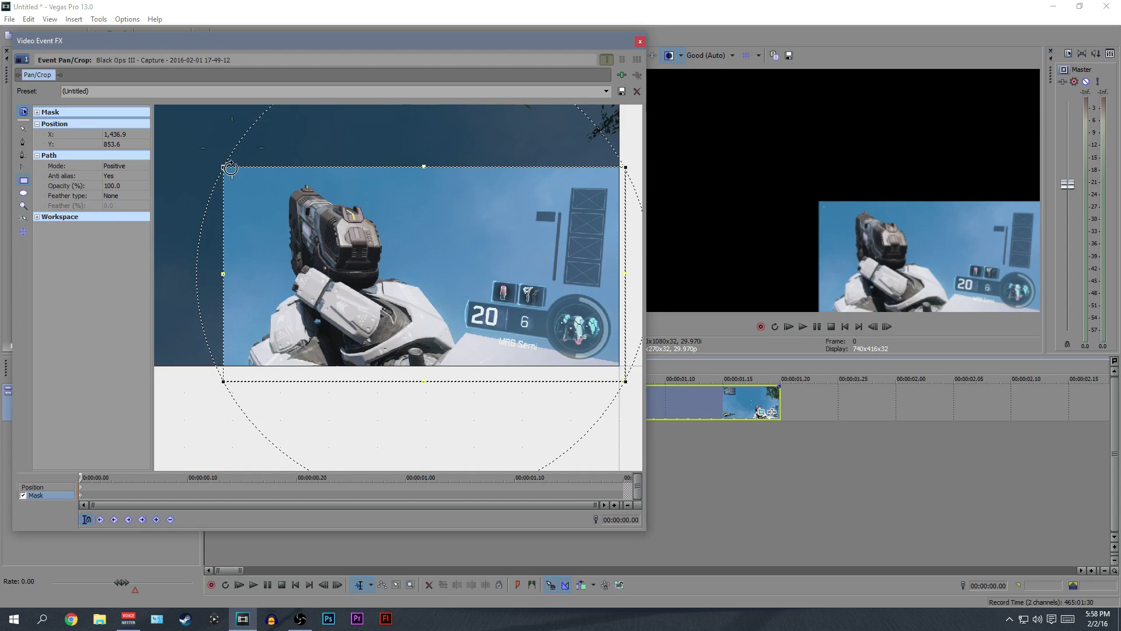
pyautogui.moveTo(224, 167)
pyautogui.mouseDown()
pyautogui.moveTo(257, 186)
pyautogui.moveTo(242, 175)
pyautogui.mouseUp()
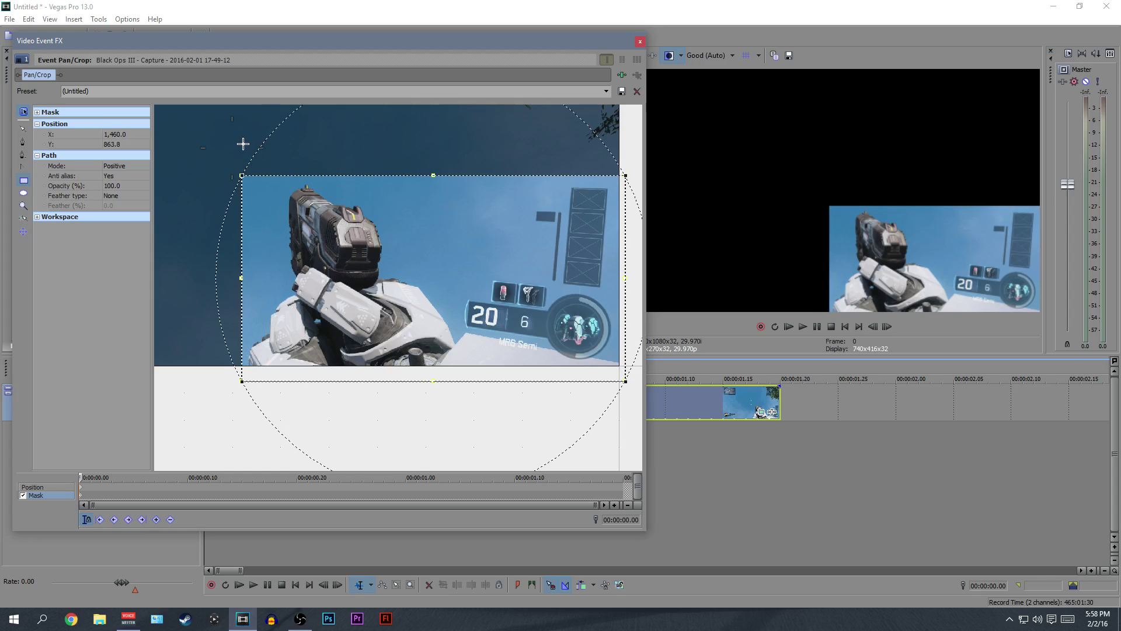
pyautogui.moveTo(239, 175); pyautogui.dragTo(224, 196)
pyautogui.moveTo(394, 229); pyautogui.dragTo(390, 229)
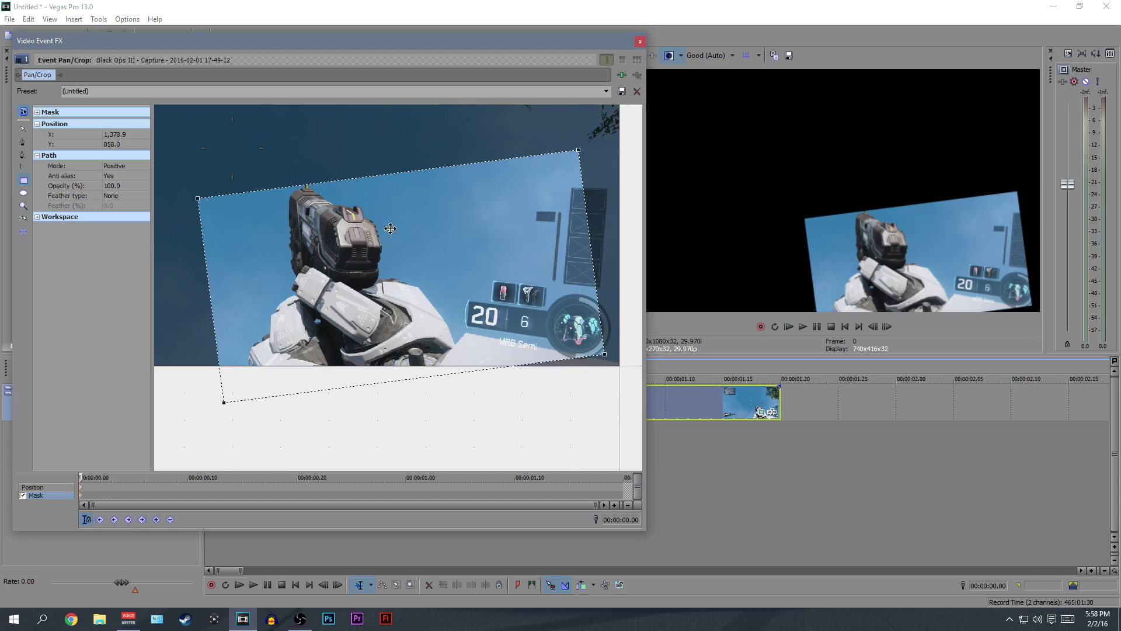
pyautogui.click(390, 228)
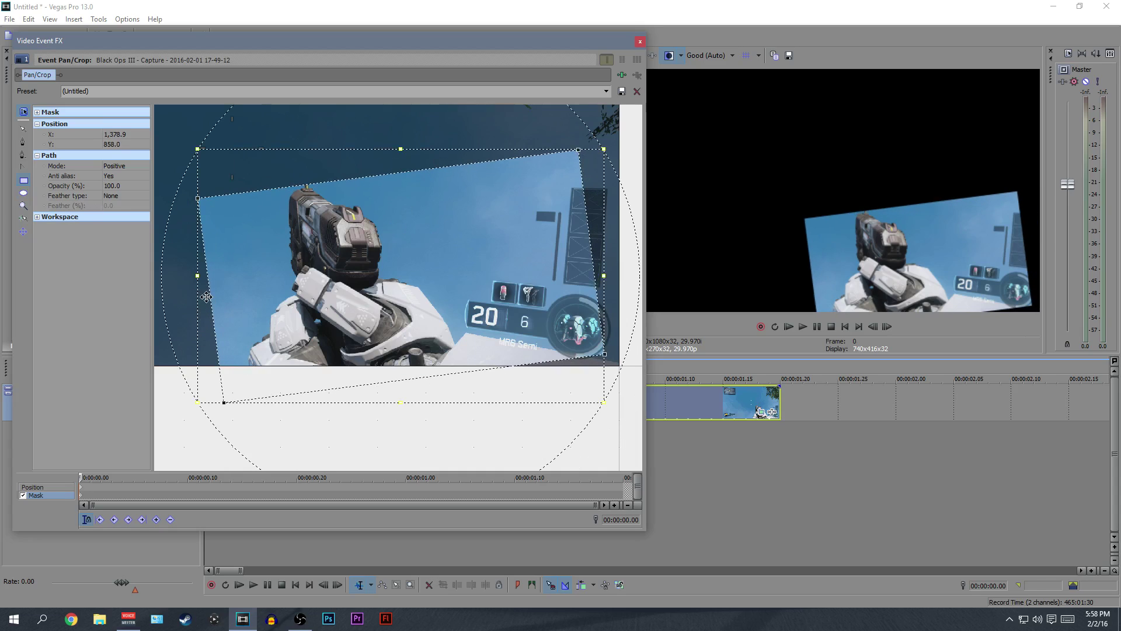
pyautogui.press('Delete')
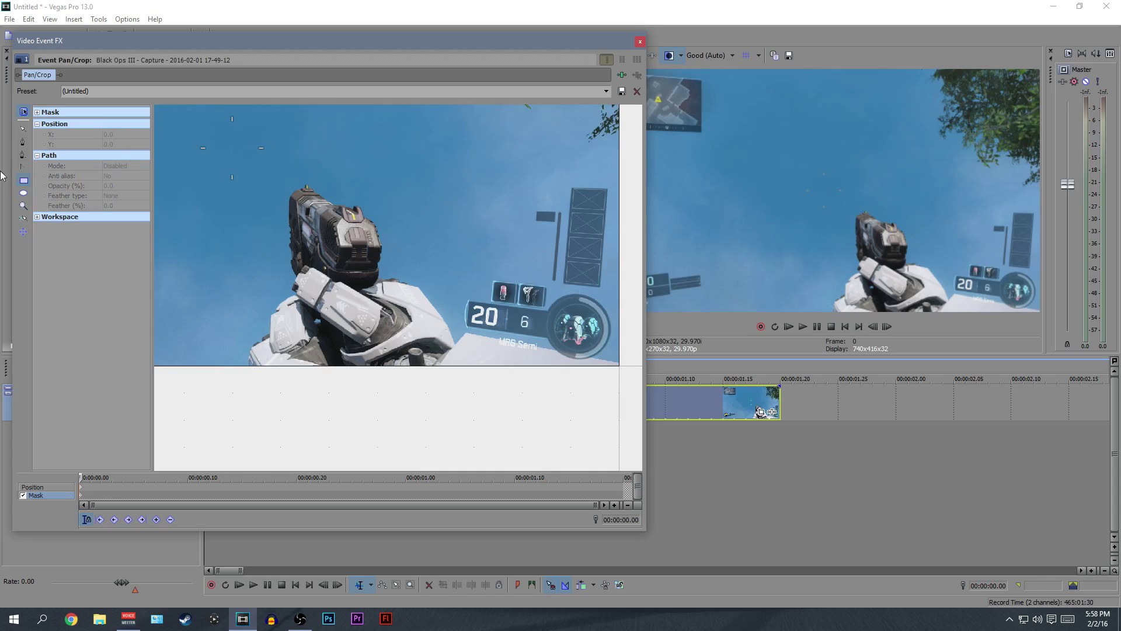
pyautogui.click(23, 192)
pyautogui.moveTo(257, 171); pyautogui.dragTo(511, 400)
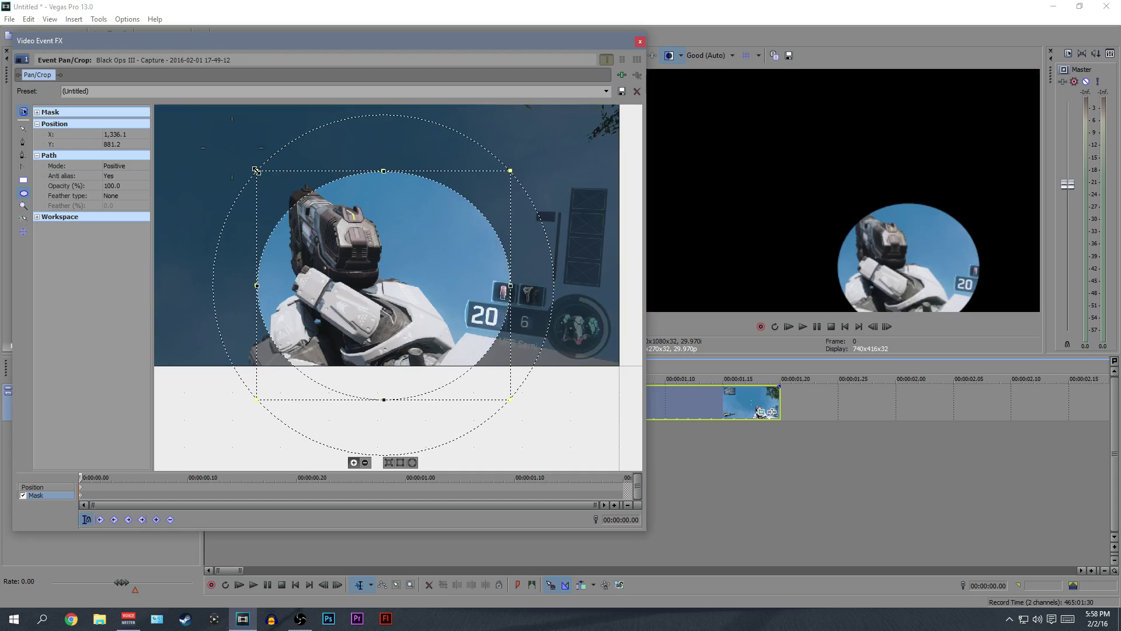
pyautogui.moveTo(257, 170); pyautogui.dragTo(259, 275)
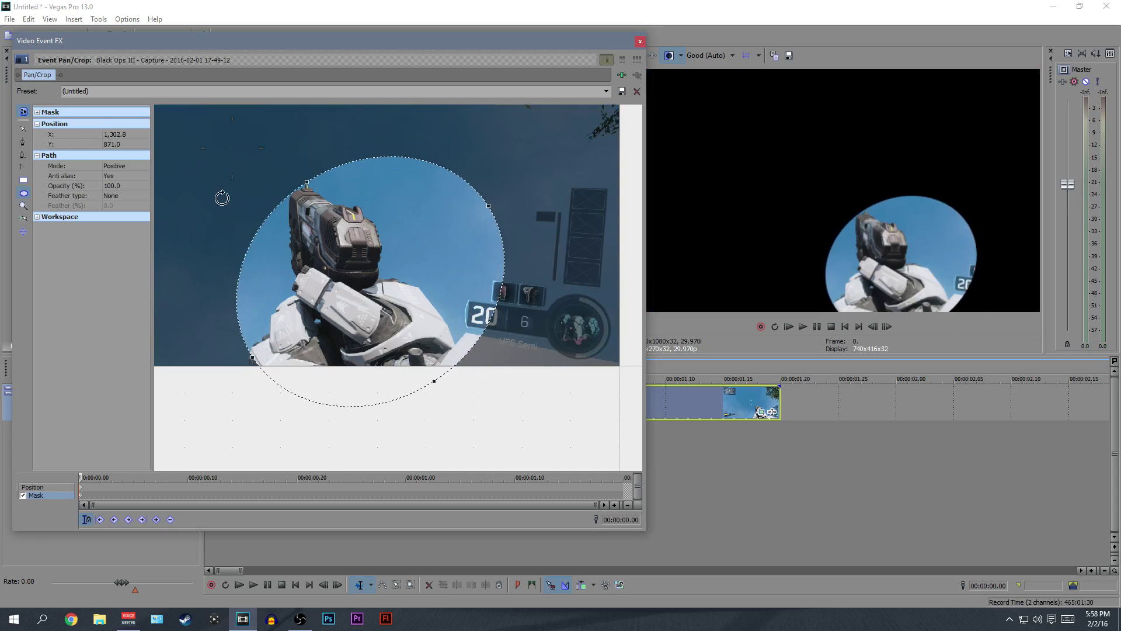
pyautogui.moveTo(218, 188); pyautogui.dragTo(260, 176)
pyautogui.click(366, 361)
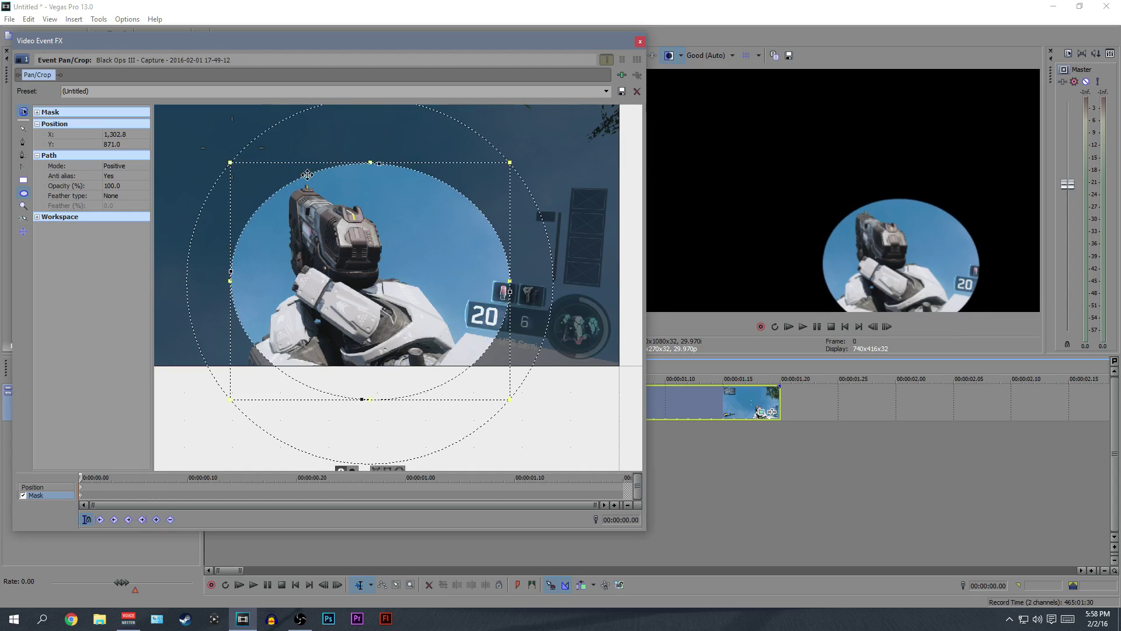
pyautogui.press('Delete')
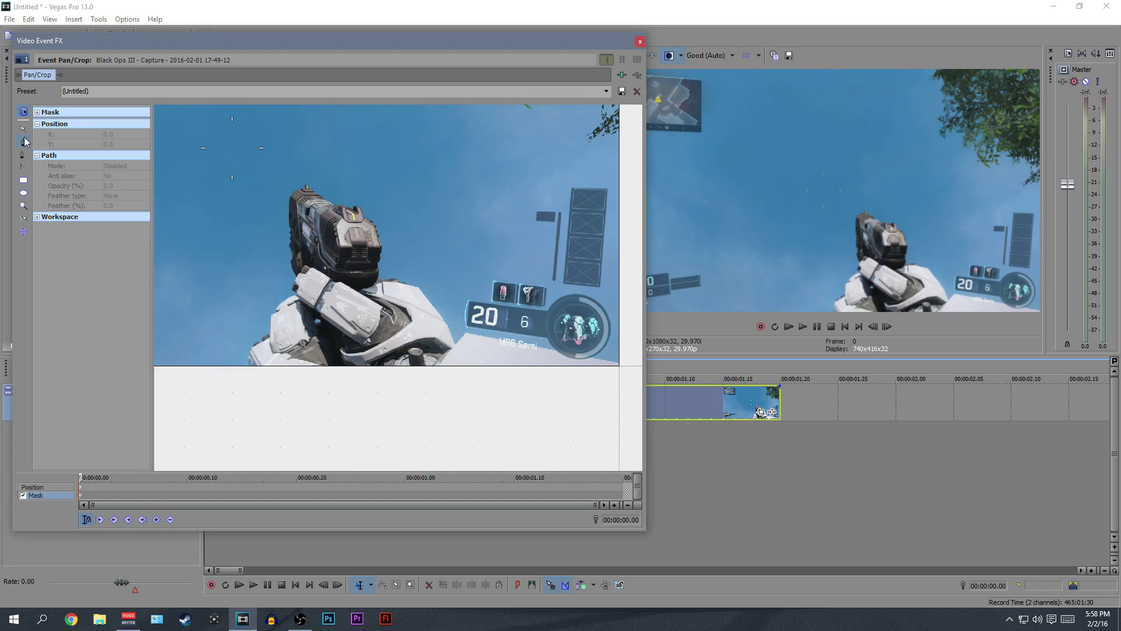
# Switch to the Anchor Creation tool, zoom into the arm, and start the mask at its bottom edge.
pyautogui.click(24, 142)
pyautogui.scroll(8, 268, 335)
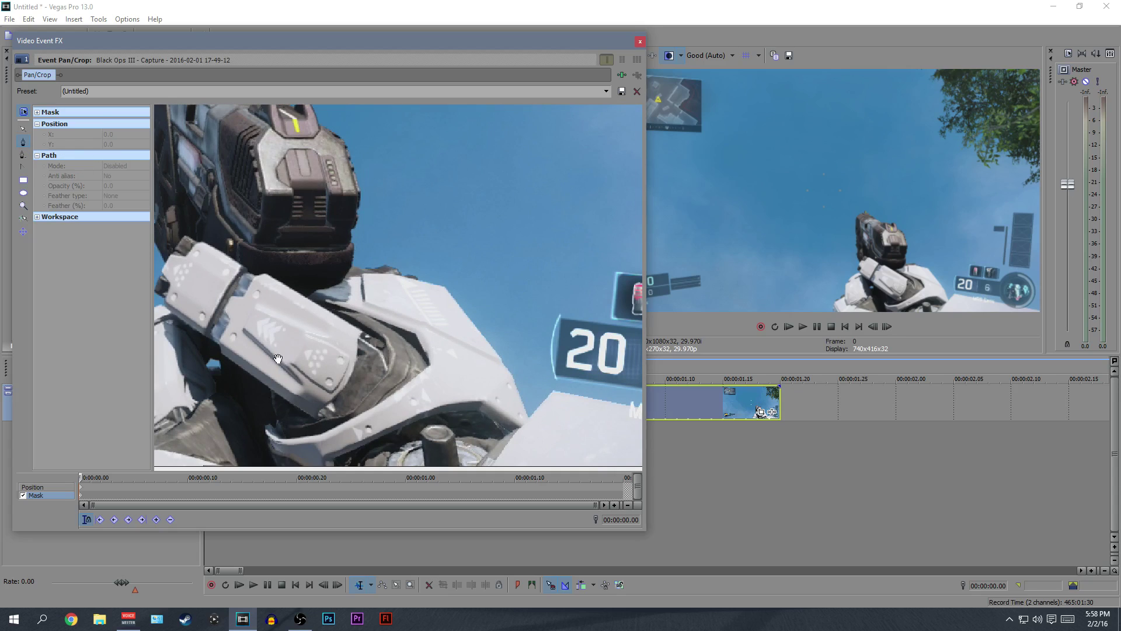
pyautogui.moveTo(278, 342); pyautogui.dragTo(389, 285)
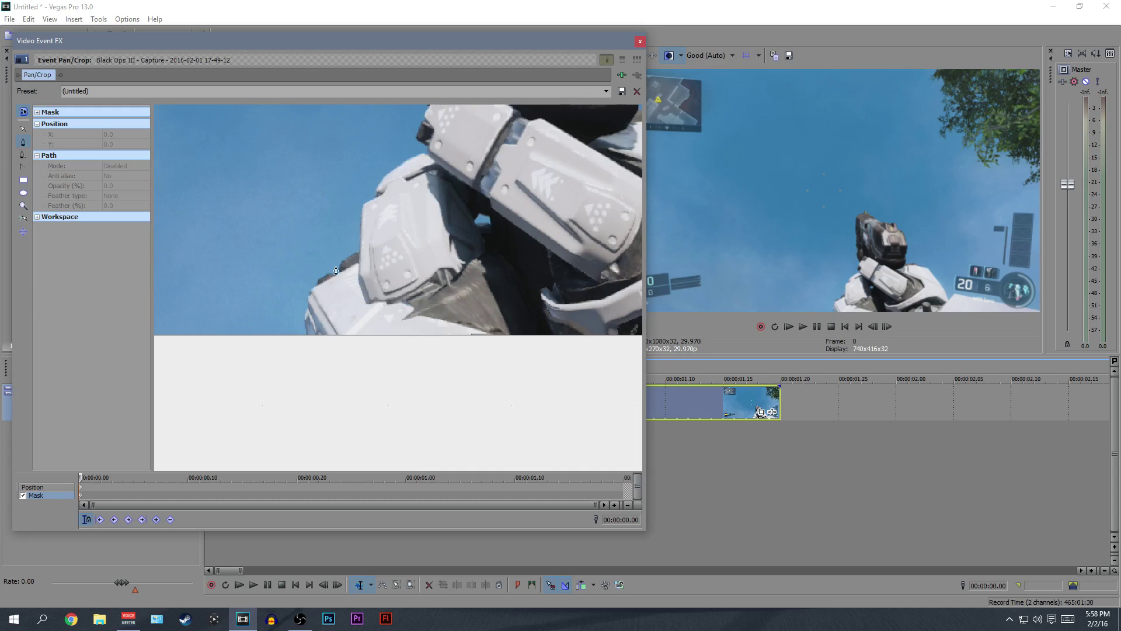
pyautogui.click(300, 343)
pyautogui.click(295, 318)
pyautogui.click(301, 291)
pyautogui.click(314, 273)
pyautogui.click(329, 266)
pyautogui.click(338, 253)
pyautogui.click(351, 246)
# Continue placing anchor points up the arm's outline.
pyautogui.click(354, 230)
pyautogui.click(353, 208)
pyautogui.click(367, 195)
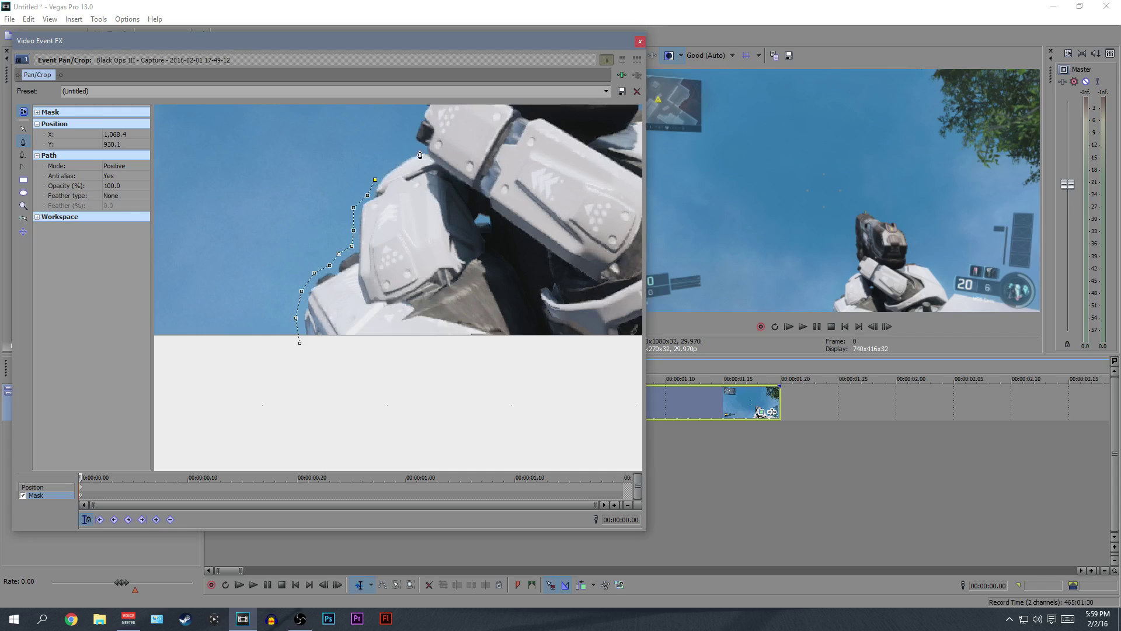
pyautogui.click(385, 164)
pyautogui.click(410, 154)
pyautogui.click(420, 148)
pyautogui.click(415, 143)
pyautogui.click(411, 129)
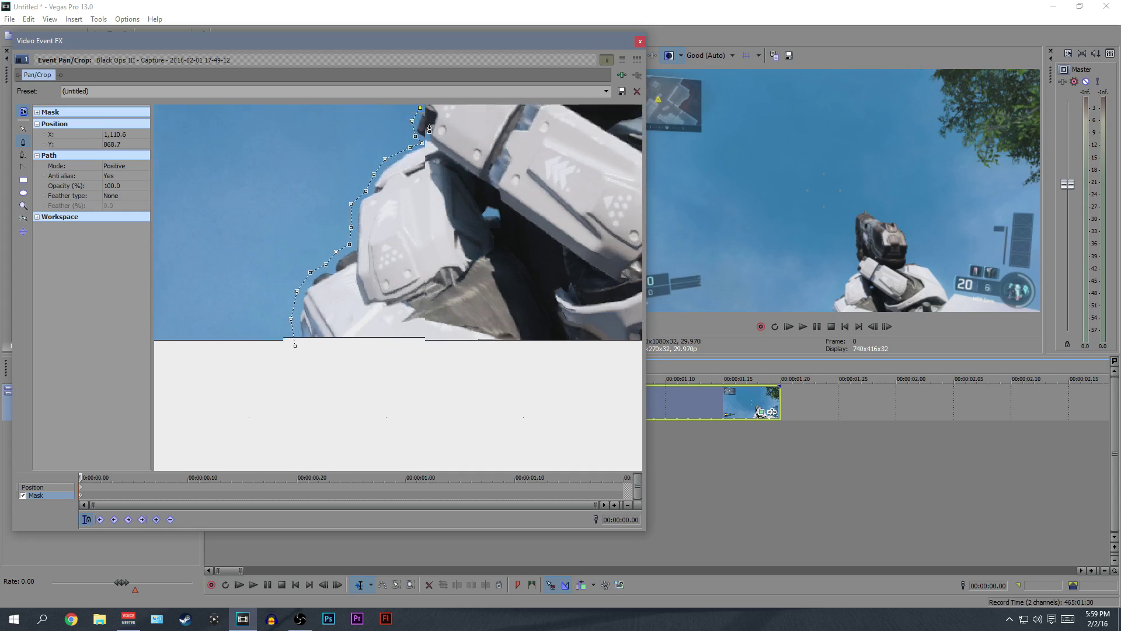
# Add anchor points up the soldier's outline to near the gun, curving the last point.
pyautogui.moveTo(430, 131); pyautogui.dragTo(416, 234)
pyautogui.click(416, 223)
pyautogui.click(407, 209)
pyautogui.click(401, 186)
pyautogui.click(403, 167)
pyautogui.click(395, 153)
pyautogui.click(399, 134)
pyautogui.scroll(2, 406, 140)
pyautogui.moveTo(431, 150)
pyautogui.mouseDown()
pyautogui.moveTo(448, 239)
pyautogui.moveTo(420, 114)
pyautogui.moveTo(431, 153)
pyautogui.mouseUp()
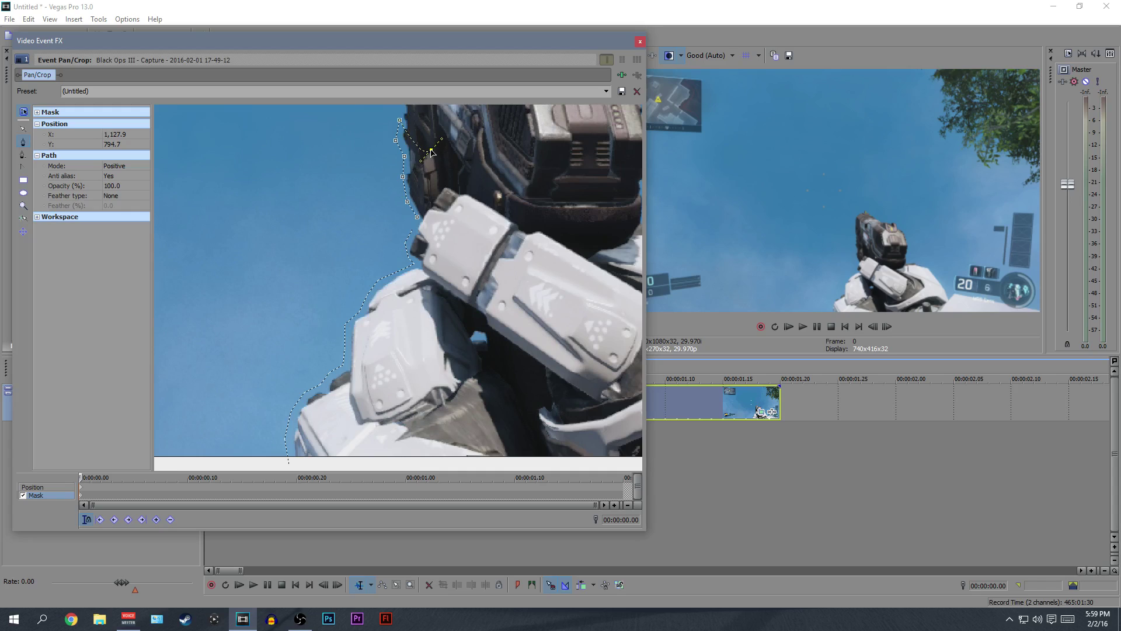
# Move the last mask point onto the gun's edge and reselect the mask path.
pyautogui.moveTo(431, 150); pyautogui.dragTo(400, 106)
pyautogui.moveTo(468, 164); pyautogui.dragTo(469, 273)
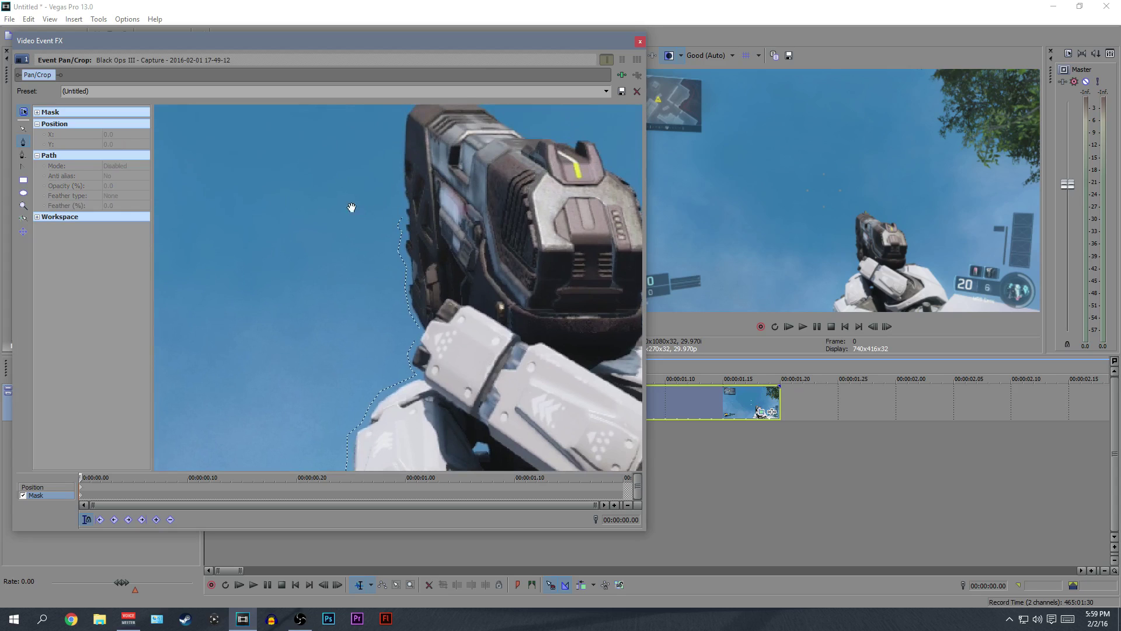
pyautogui.moveTo(498, 223); pyautogui.dragTo(483, 261)
pyautogui.scroll(1, 482, 262)
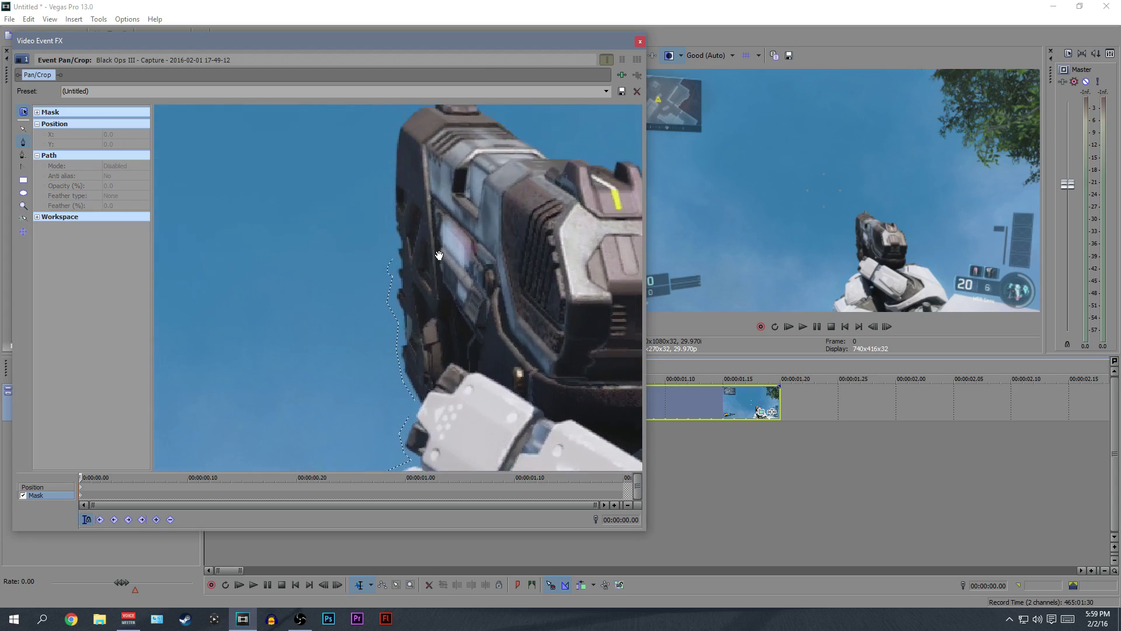
pyautogui.scroll(1, 444, 275)
pyautogui.click(398, 277)
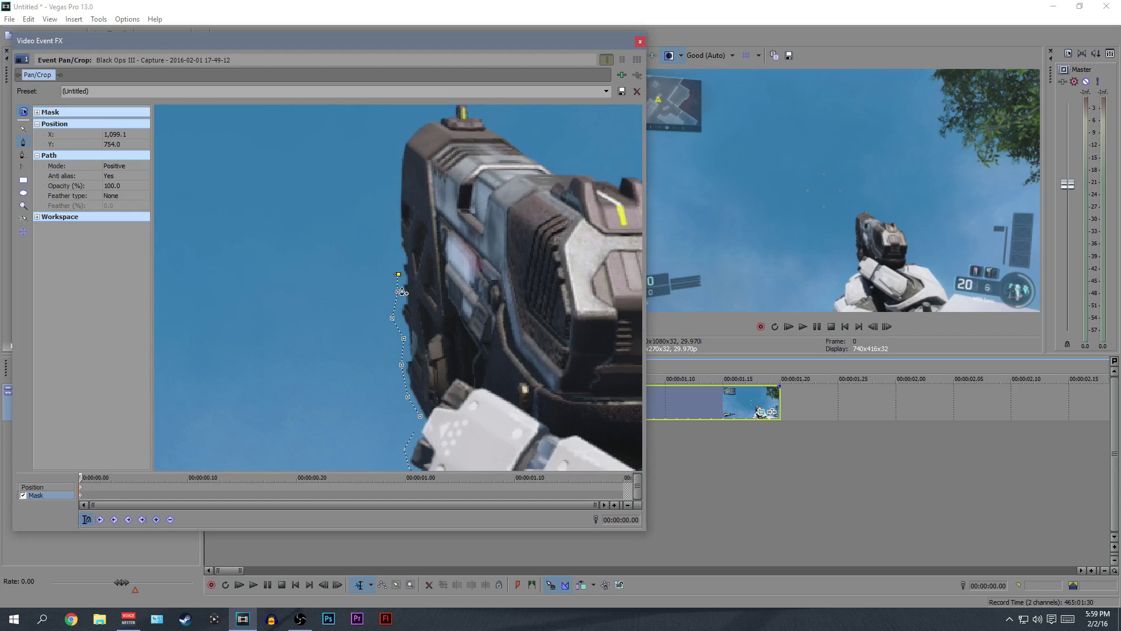
# Add anchor points up the gun's left edge and over the sight.
pyautogui.click(396, 255)
pyautogui.click(393, 178)
pyautogui.click(395, 150)
pyautogui.click(406, 125)
pyautogui.click(421, 118)
pyautogui.scroll(-2, 443, 131)
pyautogui.click(439, 128)
pyautogui.click(445, 117)
pyautogui.click(462, 117)
pyautogui.click(468, 124)
# Trace the gun's top to the right of the sight and down its front.
pyautogui.click(483, 132)
pyautogui.click(512, 155)
pyautogui.click(542, 176)
pyautogui.click(563, 180)
pyautogui.click(587, 181)
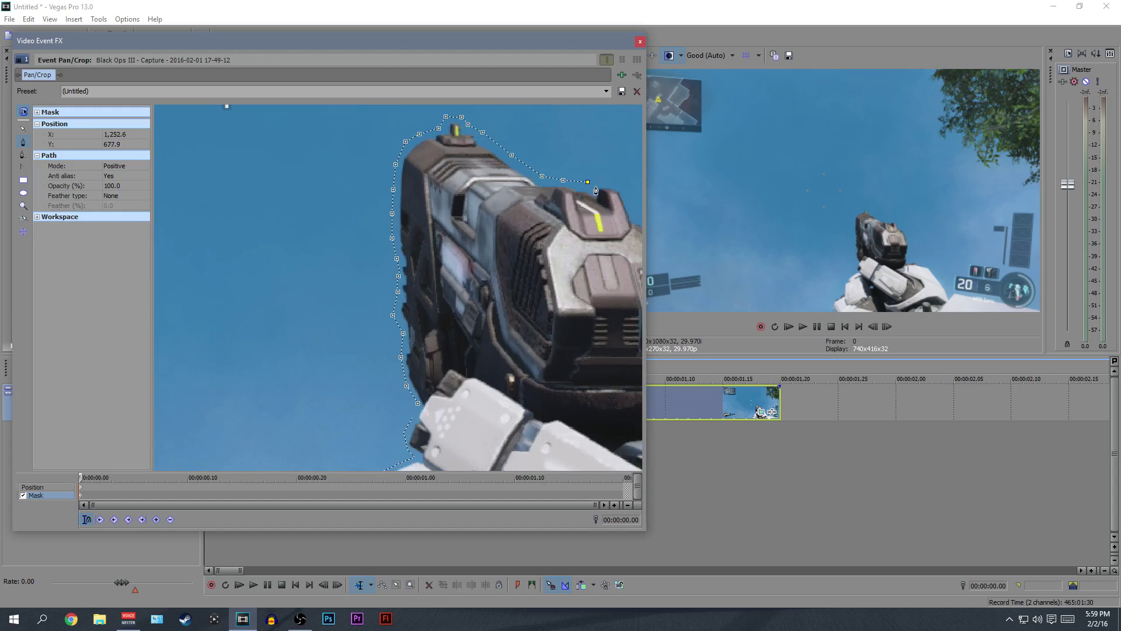
pyautogui.click(629, 185)
pyautogui.click(636, 214)
pyautogui.scroll(-2, 624, 248)
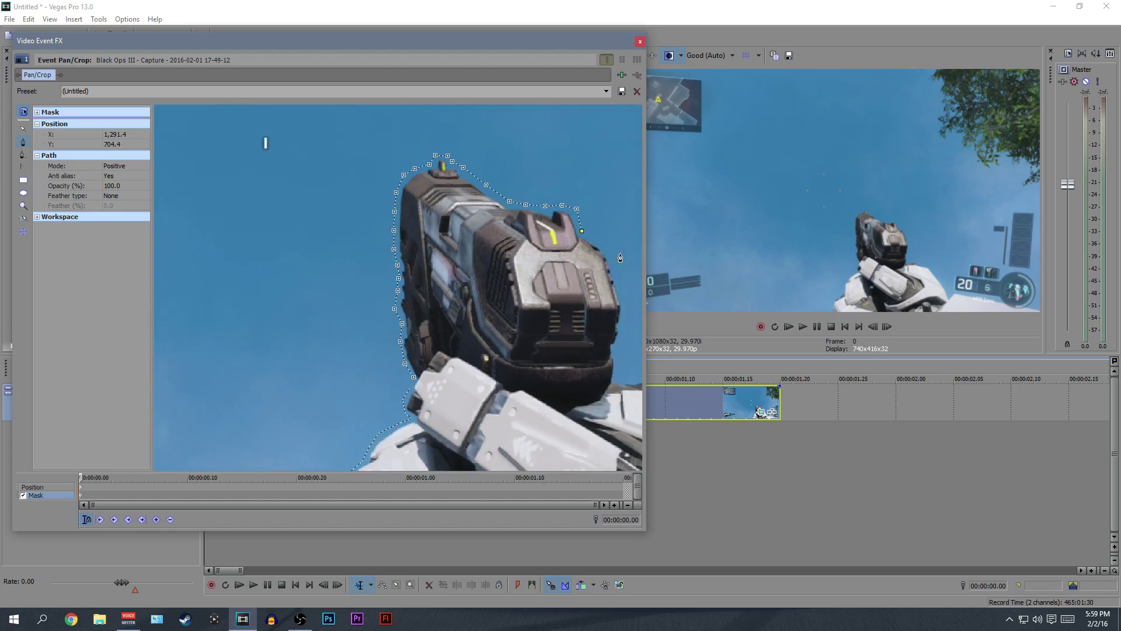
# Trace the gun's right edge downward and along the arm's top edge.
pyautogui.click(574, 243)
pyautogui.click(595, 255)
pyautogui.click(600, 281)
pyautogui.click(605, 321)
pyautogui.click(600, 365)
pyautogui.click(623, 364)
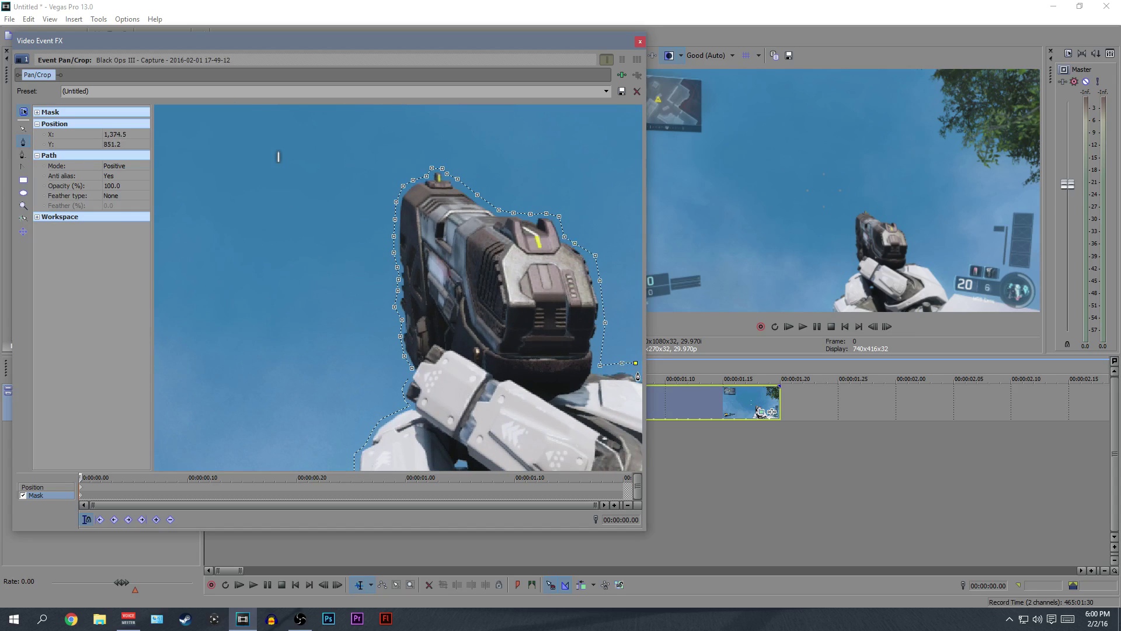
pyautogui.scroll(-2, 603, 360)
pyautogui.click(573, 343)
pyautogui.click(600, 355)
pyautogui.click(614, 375)
pyautogui.scroll(-2, 617, 389)
# Extend the mask along the arm to the frame's right edge, then back left below the frame.
pyautogui.click(563, 370)
pyautogui.click(567, 380)
pyautogui.click(578, 375)
pyautogui.click(595, 378)
pyautogui.scroll(-2, 594, 380)
pyautogui.click(586, 363)
pyautogui.click(613, 364)
pyautogui.click(632, 370)
pyautogui.scroll(-2, 631, 372)
pyautogui.click(623, 364)
pyautogui.click(623, 379)
pyautogui.click(591, 384)
pyautogui.click(479, 402)
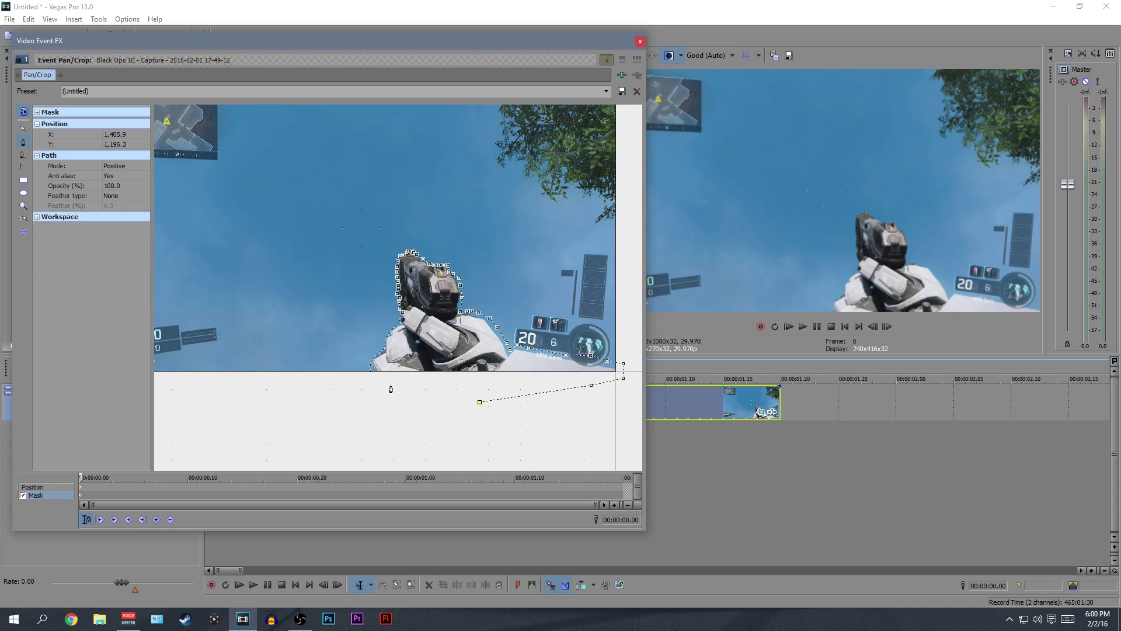
# Zoom into the arm's lower part and reselect the mask's open end point.
pyautogui.scroll(5, 373, 376)
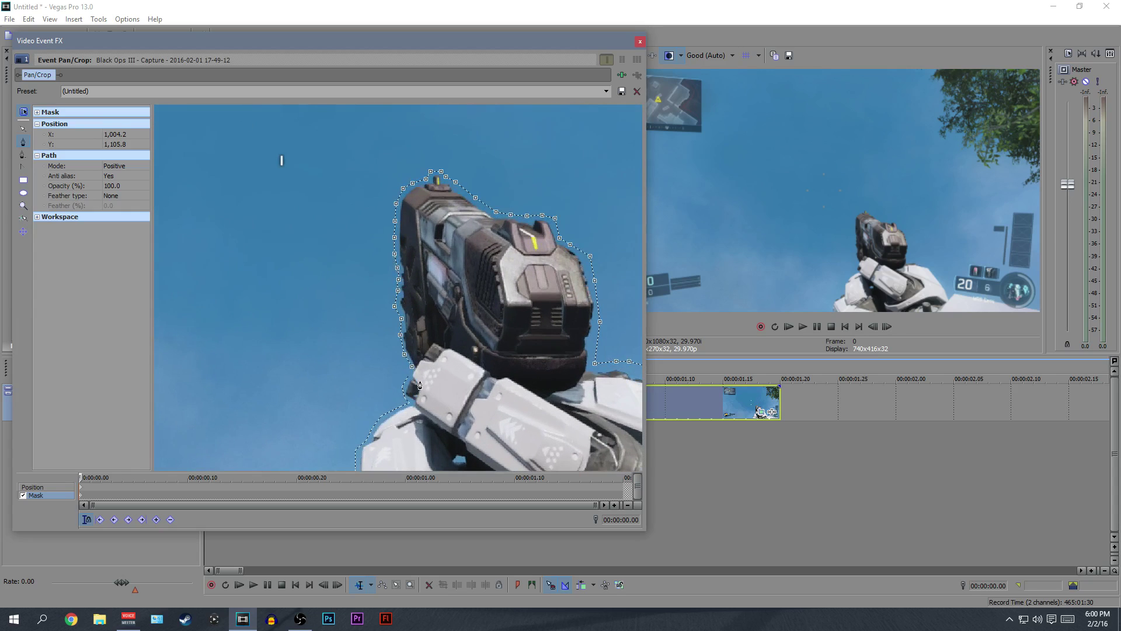
pyautogui.scroll(1, 362, 353)
pyautogui.moveTo(363, 353); pyautogui.dragTo(342, 199)
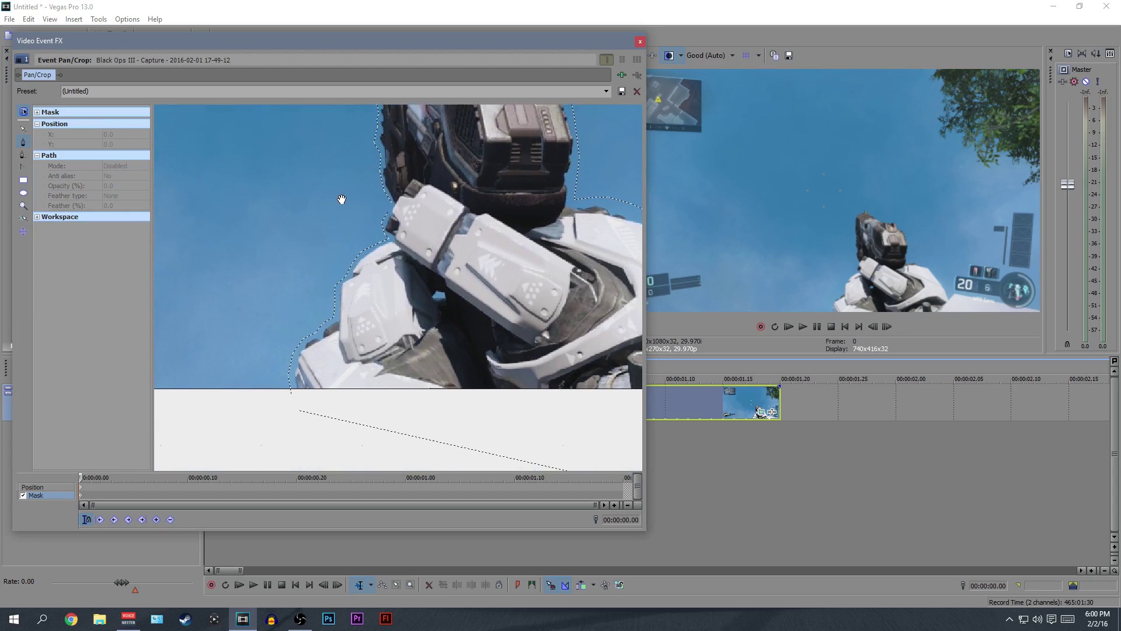
pyautogui.click(387, 214)
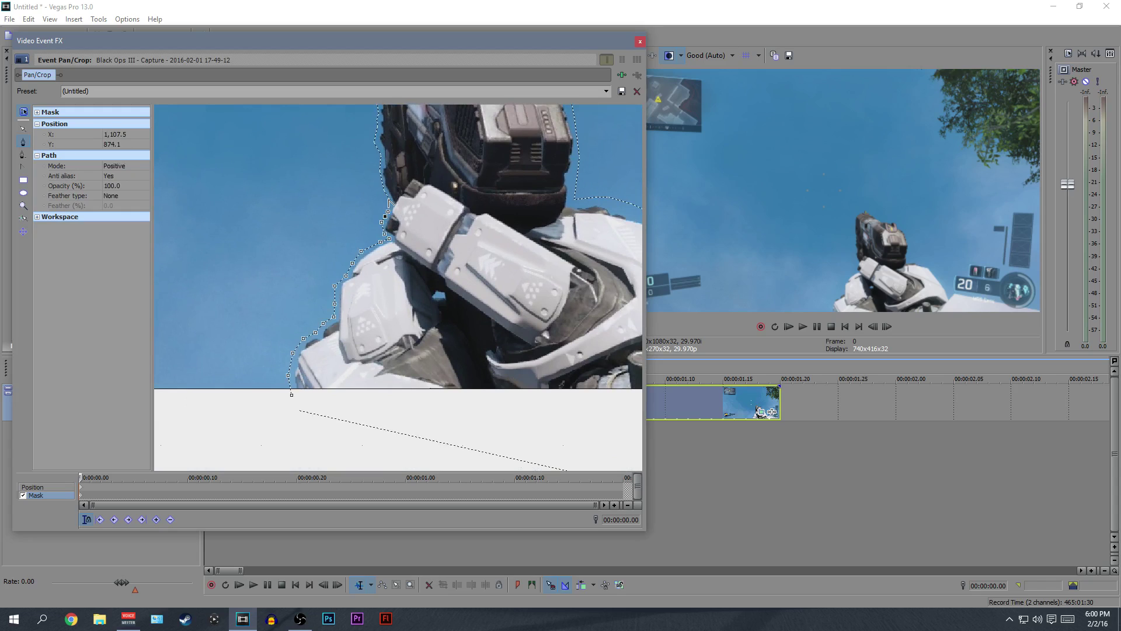
pyautogui.click(390, 202)
pyautogui.click(385, 218)
pyautogui.doubleClick(385, 218)
pyautogui.click(384, 222)
pyautogui.click(384, 221)
pyautogui.click(385, 214)
pyautogui.click(391, 204)
# Add anchor points down the arm's left edge.
pyautogui.click(387, 210)
pyautogui.click(381, 226)
pyautogui.click(385, 236)
pyautogui.click(379, 240)
pyautogui.click(358, 253)
pyautogui.click(349, 266)
pyautogui.click(345, 274)
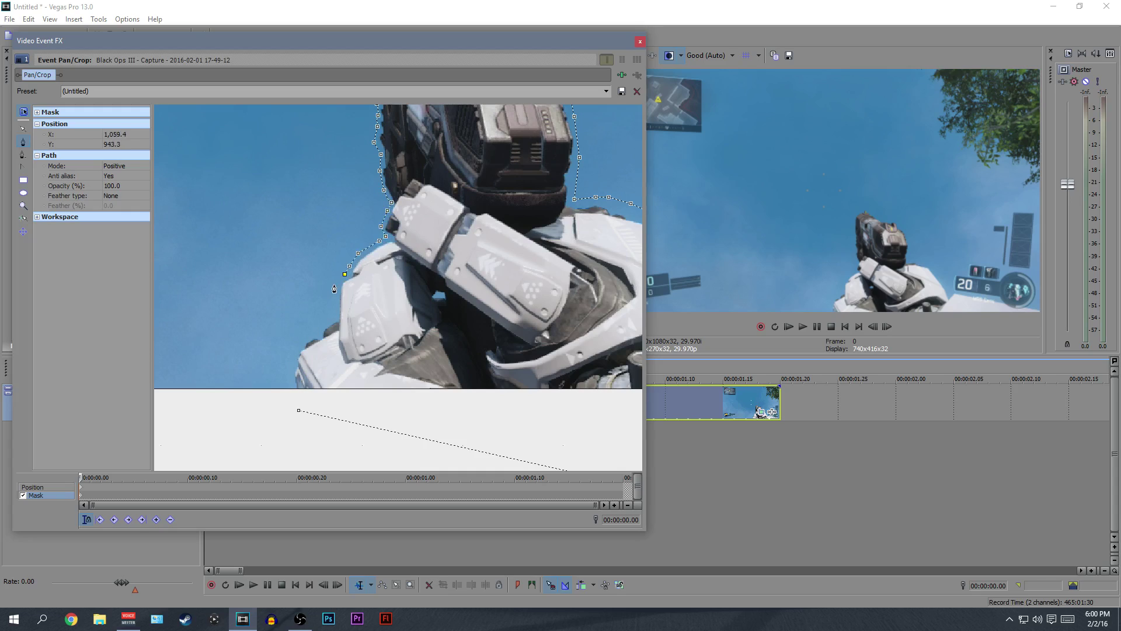
pyautogui.click(334, 317)
pyautogui.click(324, 326)
pyautogui.click(309, 335)
pyautogui.click(296, 341)
pyautogui.click(296, 349)
# Bring the mask down past the frame bottom and close it at the first point.
pyautogui.click(291, 357)
pyautogui.click(290, 365)
pyautogui.click(289, 374)
pyautogui.click(290, 382)
pyautogui.click(292, 390)
pyautogui.click(298, 411)
pyautogui.click(299, 412)
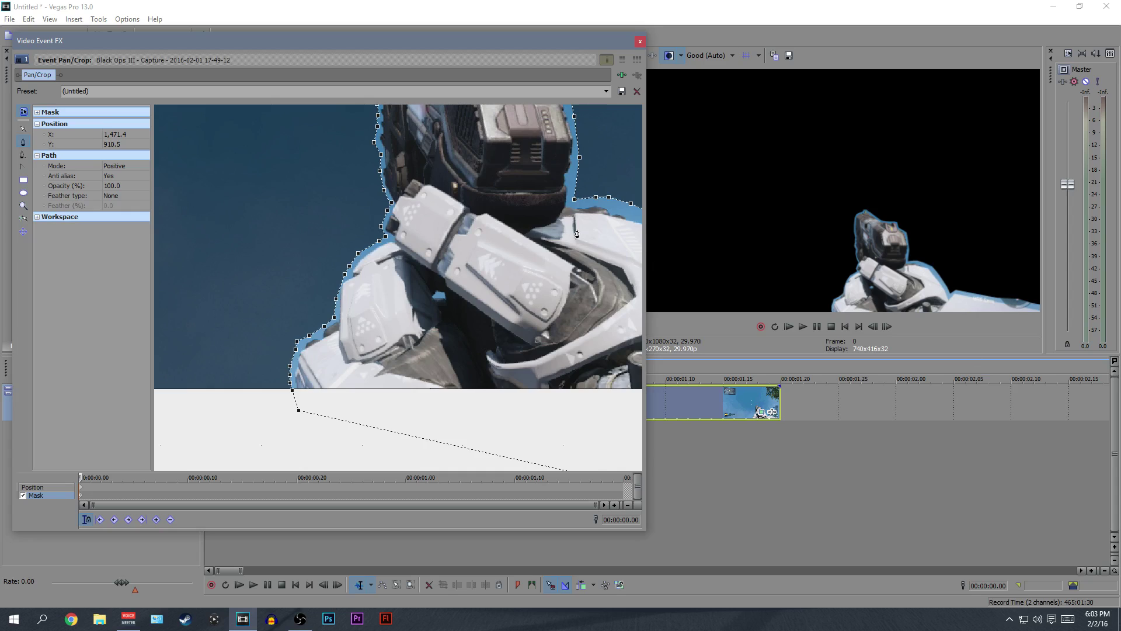
# Nudge the mask's right end point slightly down and to the right.
pyautogui.scroll(-4, 564, 232)
pyautogui.click(603, 310)
pyautogui.click(634, 313)
pyautogui.click(635, 313)
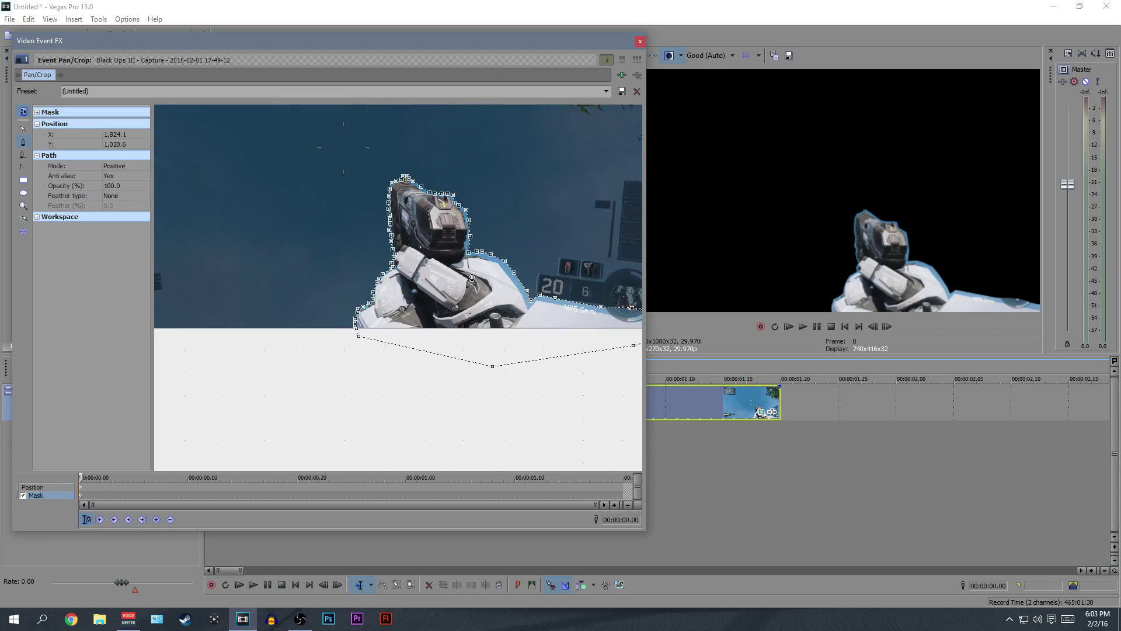
pyautogui.click(631, 309)
pyautogui.moveTo(633, 309); pyautogui.dragTo(635, 313)
pyautogui.click(466, 211)
# Set the mask Feather type to In with a 1% feather.
pyautogui.click(119, 197)
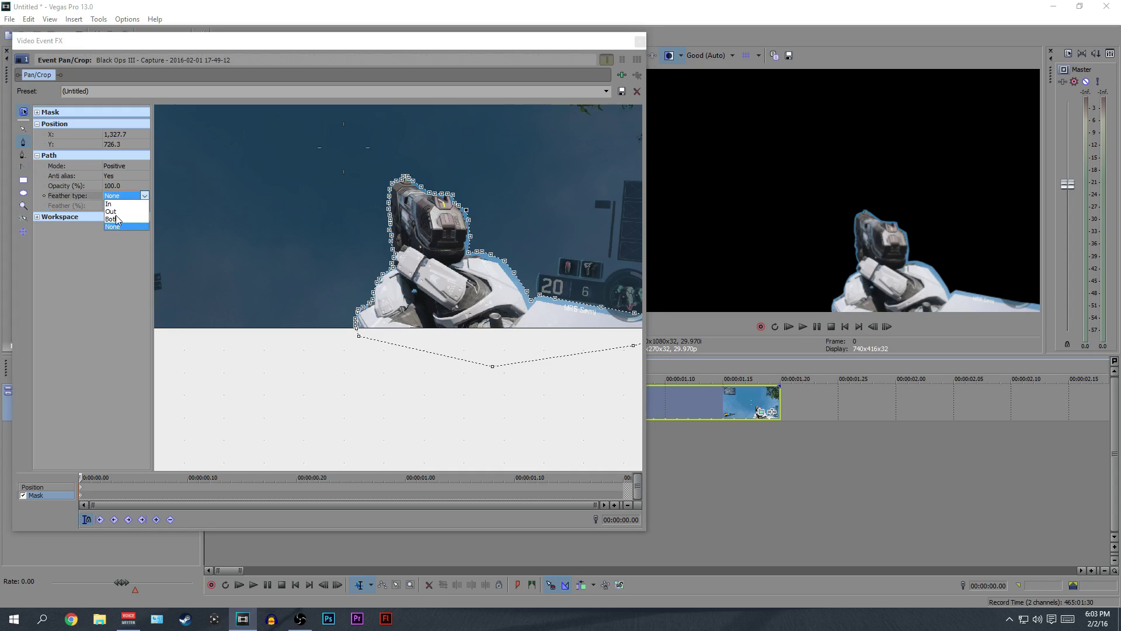
pyautogui.click(109, 204)
pyautogui.click(114, 205)
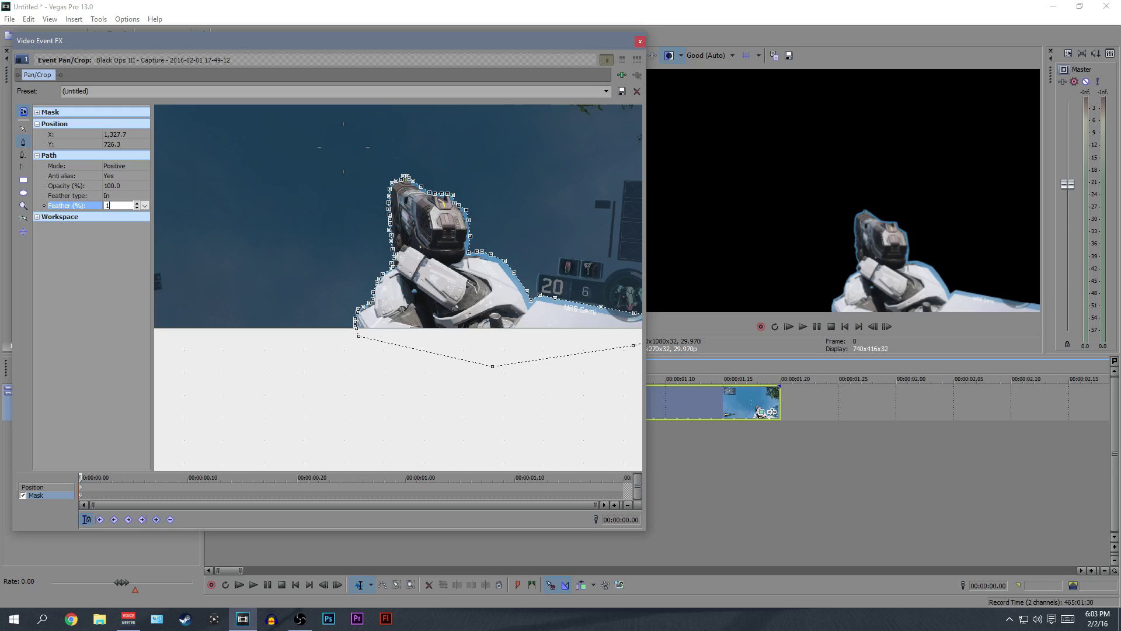
pyautogui.click(127, 197)
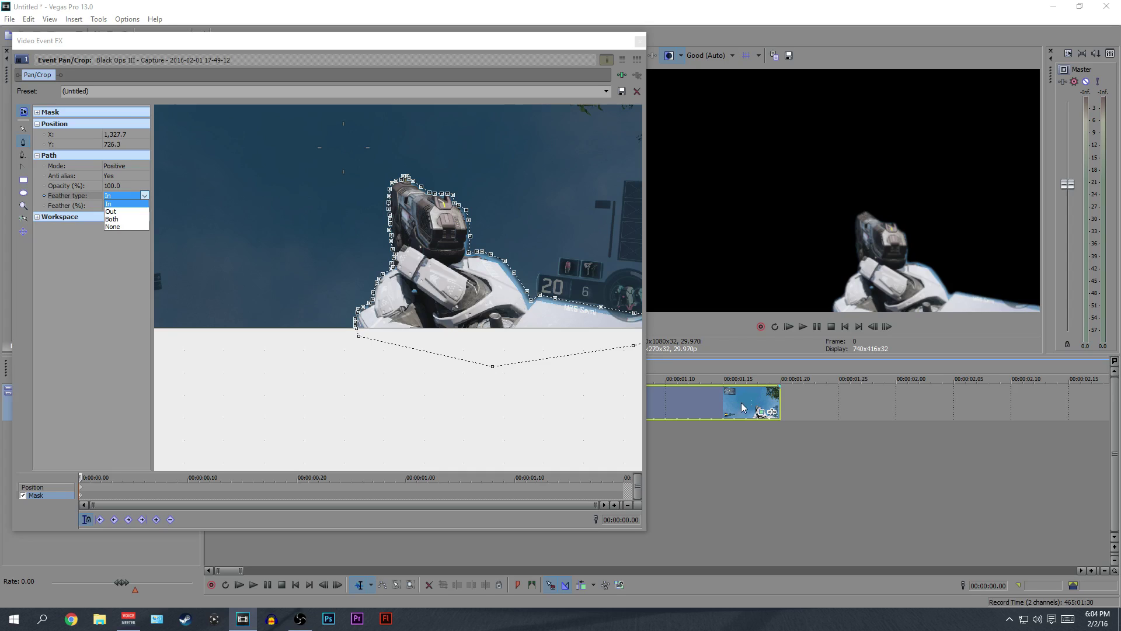
pyautogui.click(640, 41)
# Close the effects window, copy the masked clip and duplicate its video track.
pyautogui.click(640, 41)
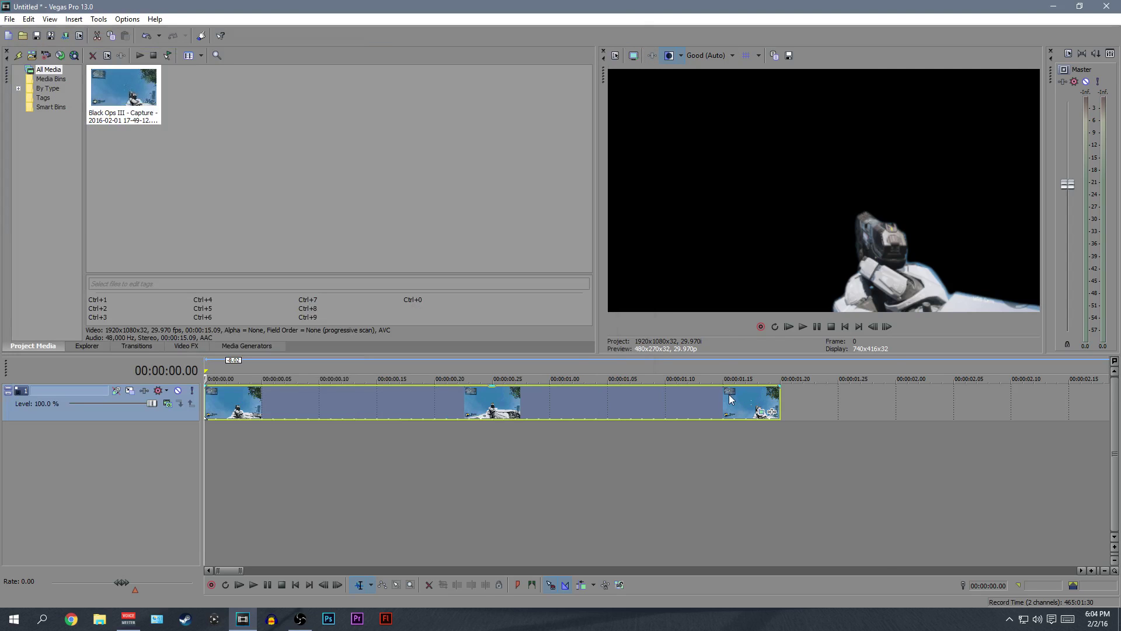
pyautogui.rightClick(727, 395)
pyautogui.click(765, 327)
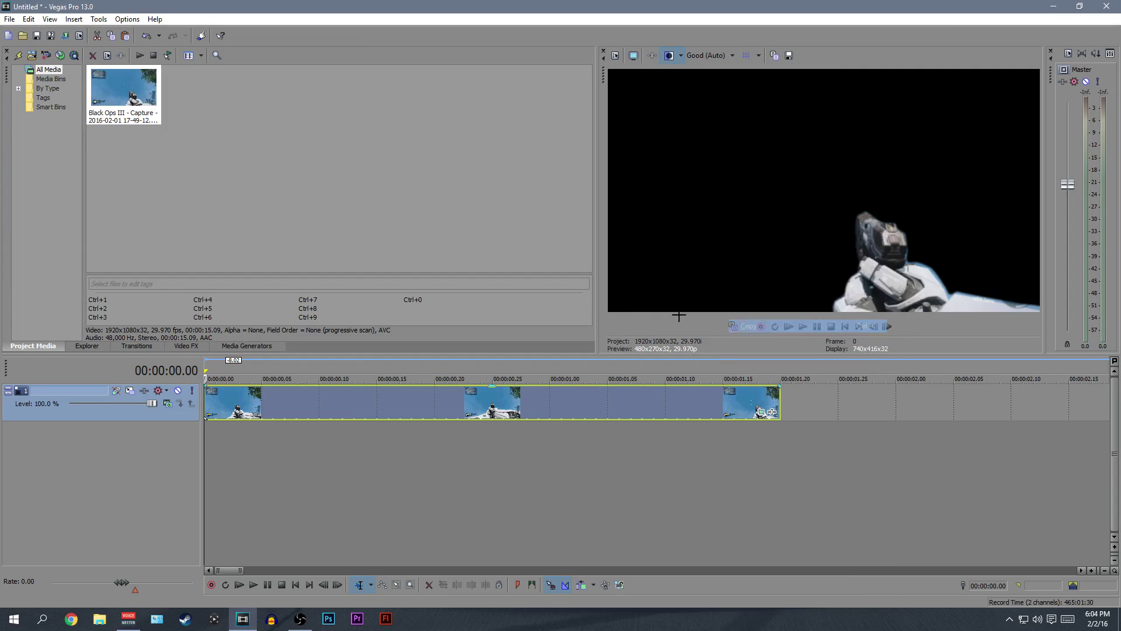
pyautogui.rightClick(159, 442)
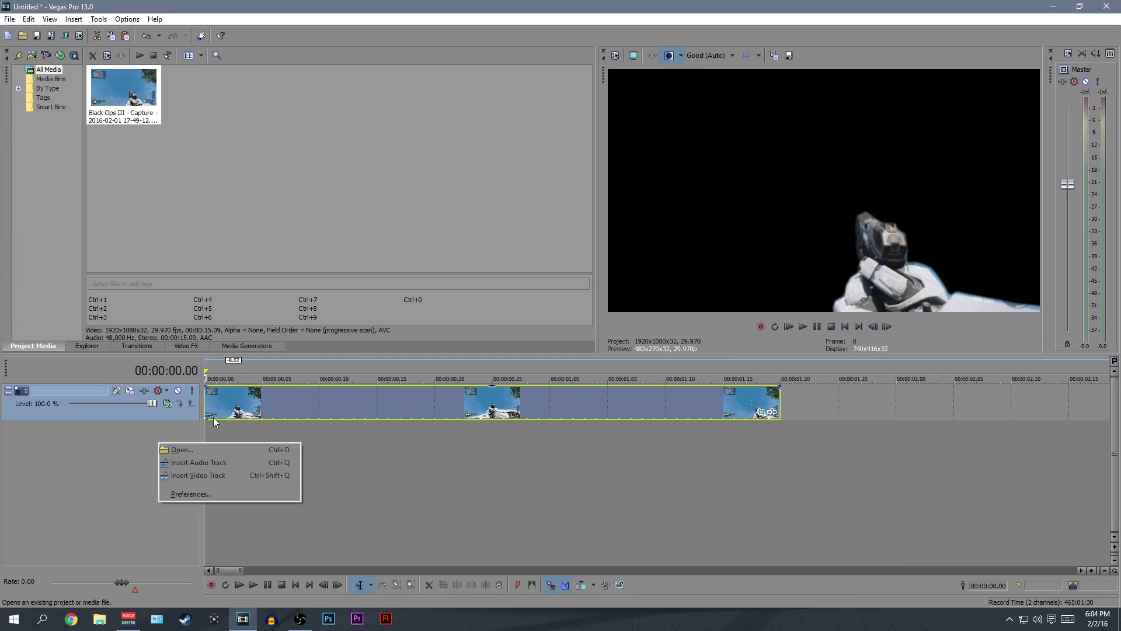
pyautogui.rightClick(145, 411)
pyautogui.click(207, 451)
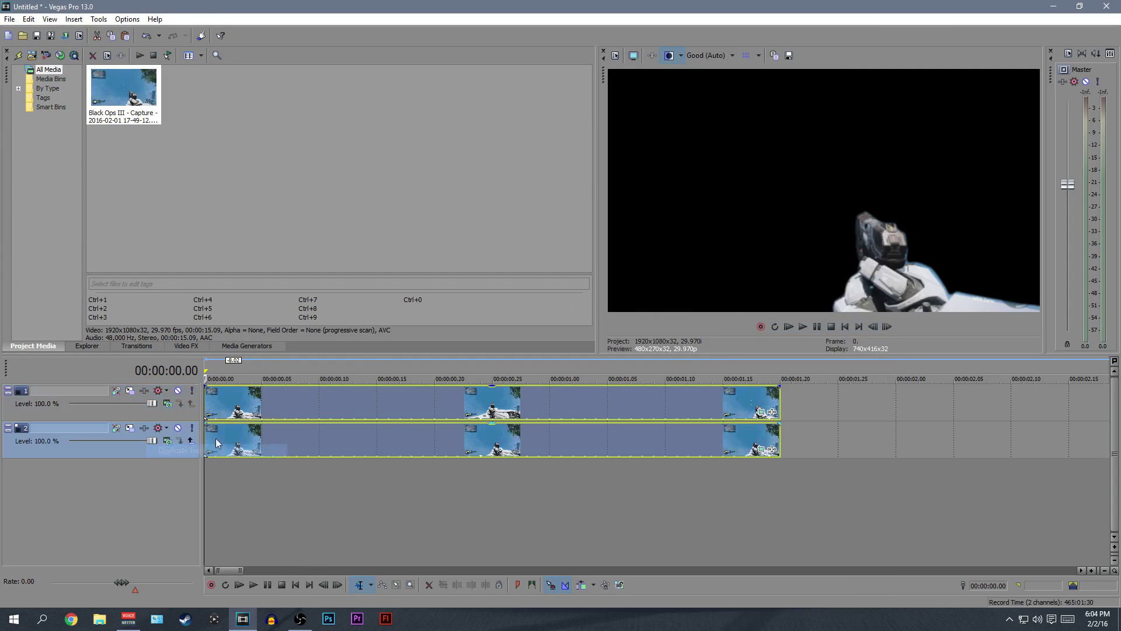
# Uncheck Mask in the duplicate clip's Pan/Crop on track 2 and close it.
pyautogui.click(760, 449)
pyautogui.click(23, 495)
pyautogui.click(640, 42)
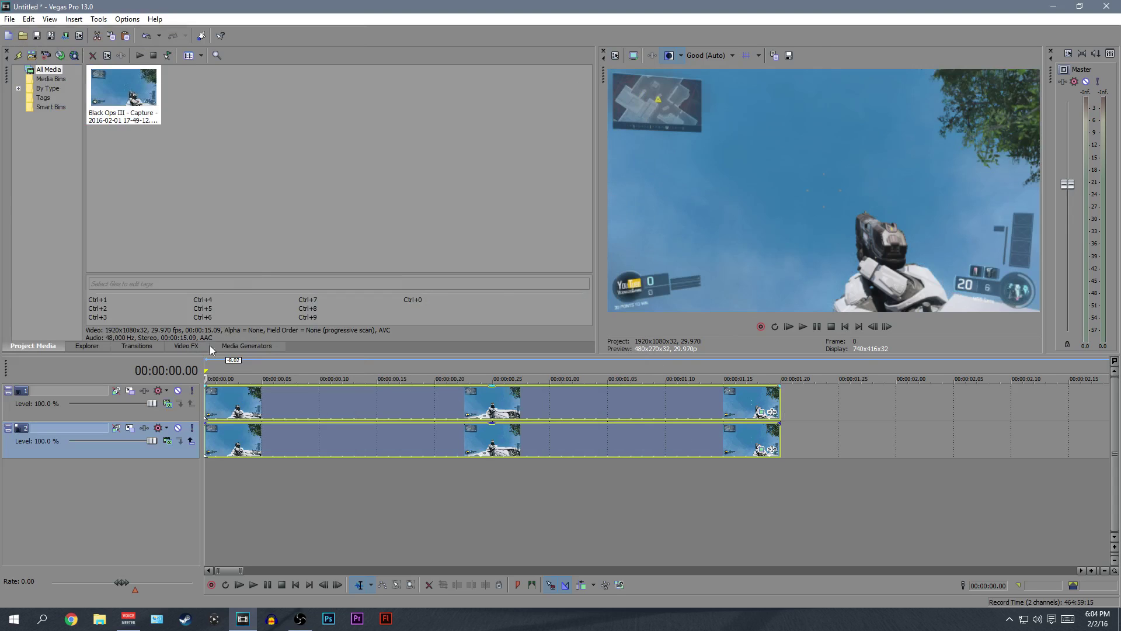
# Drop Magic Bullet Looks onto the event and pick its Black and White look.
pyautogui.click(186, 345)
pyautogui.scroll(-10, 82, 235)
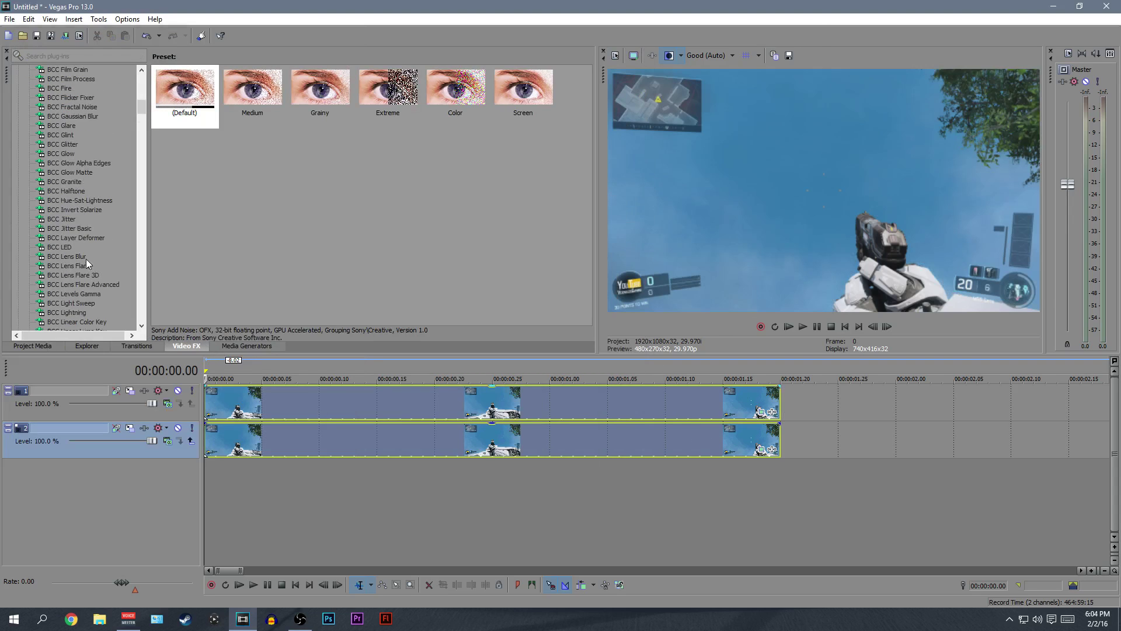
pyautogui.scroll(-20, 79, 246)
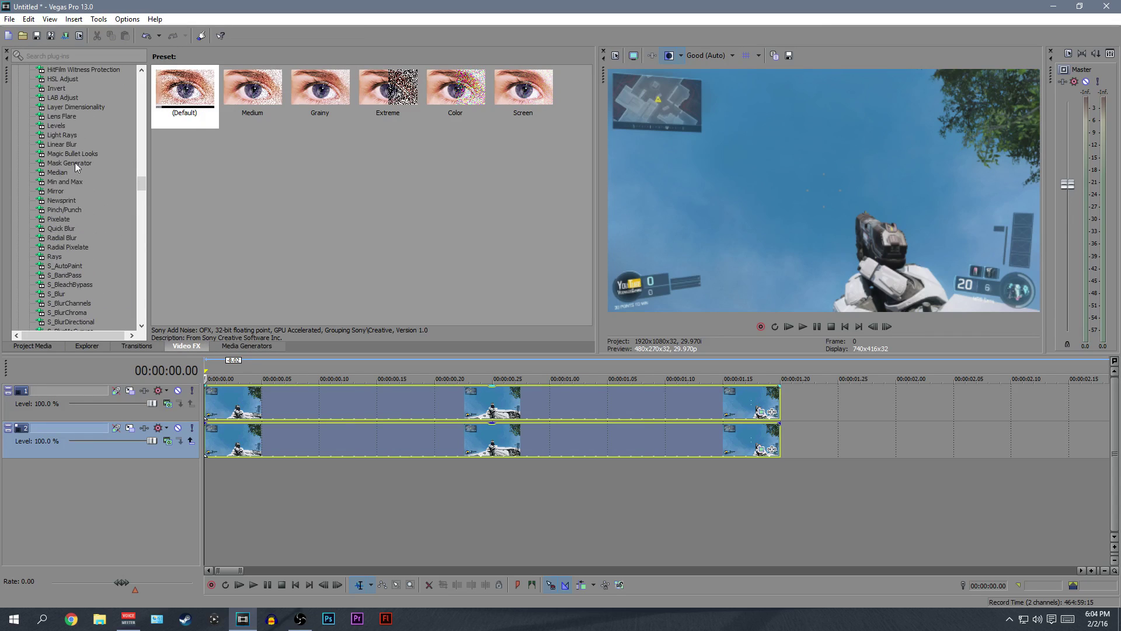
pyautogui.moveTo(75, 154); pyautogui.dragTo(282, 399)
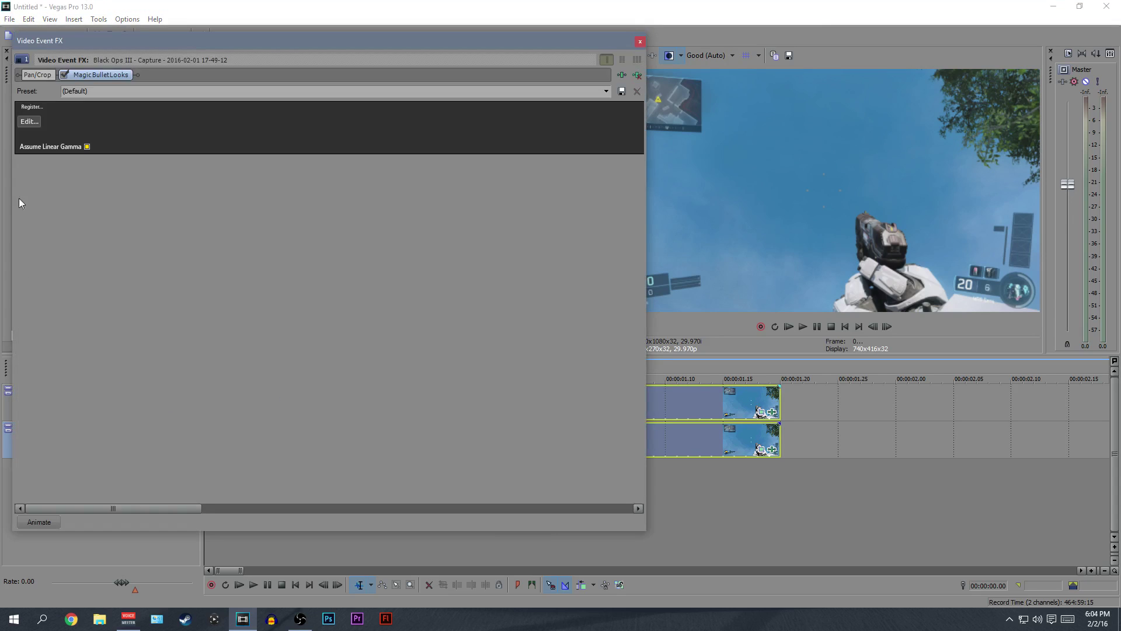
pyautogui.click(29, 121)
pyautogui.moveTo(8, 463)
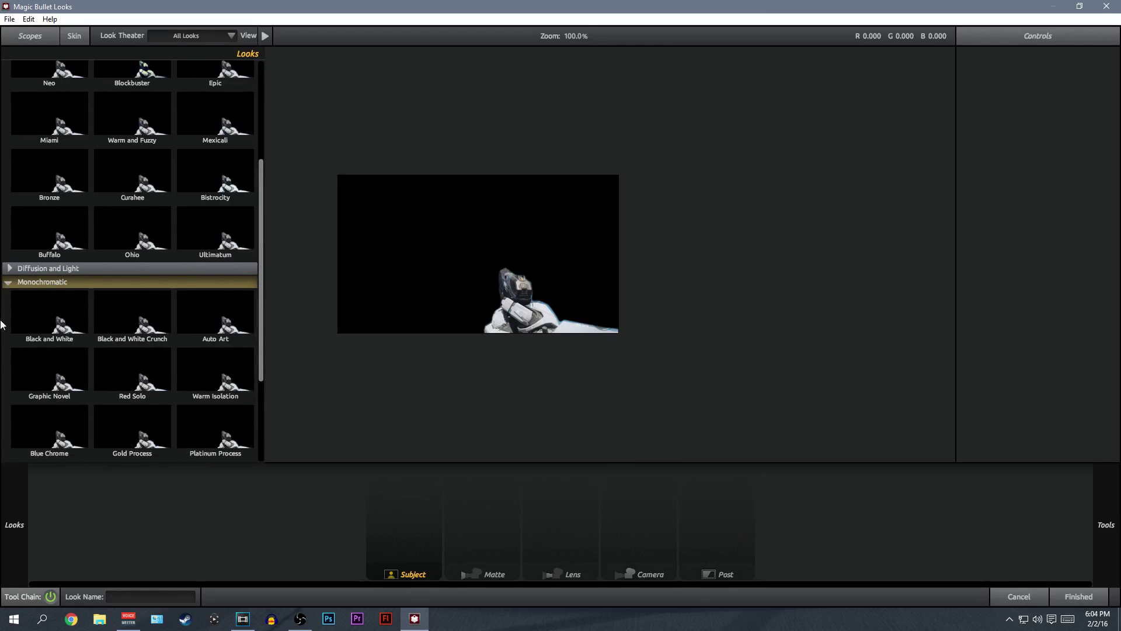
pyautogui.click(50, 315)
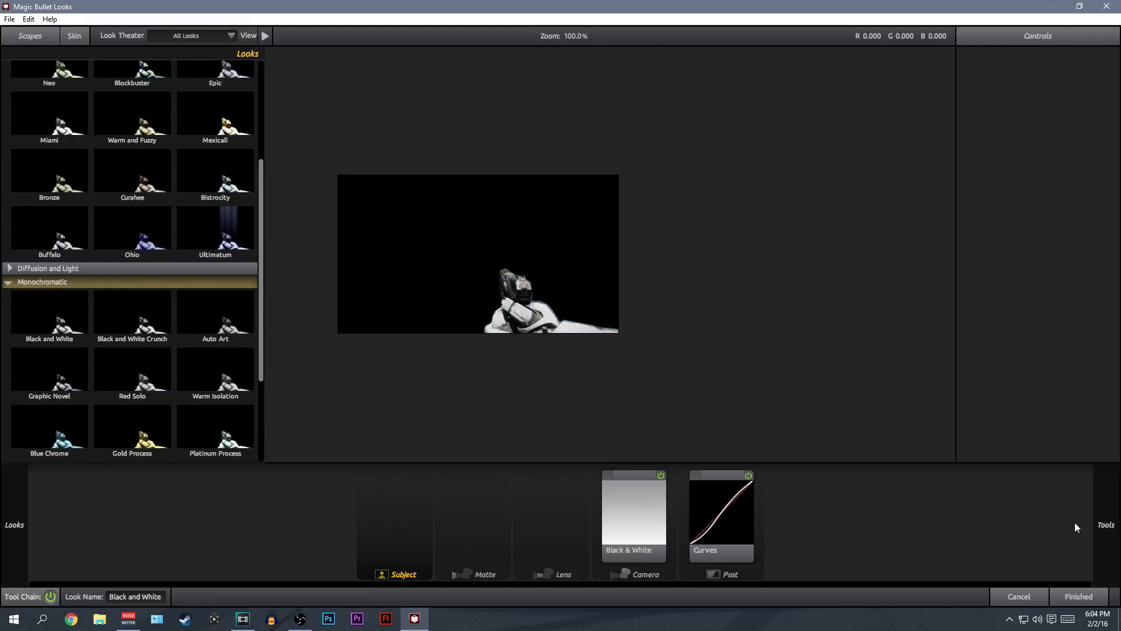
pyautogui.click(1060, 597)
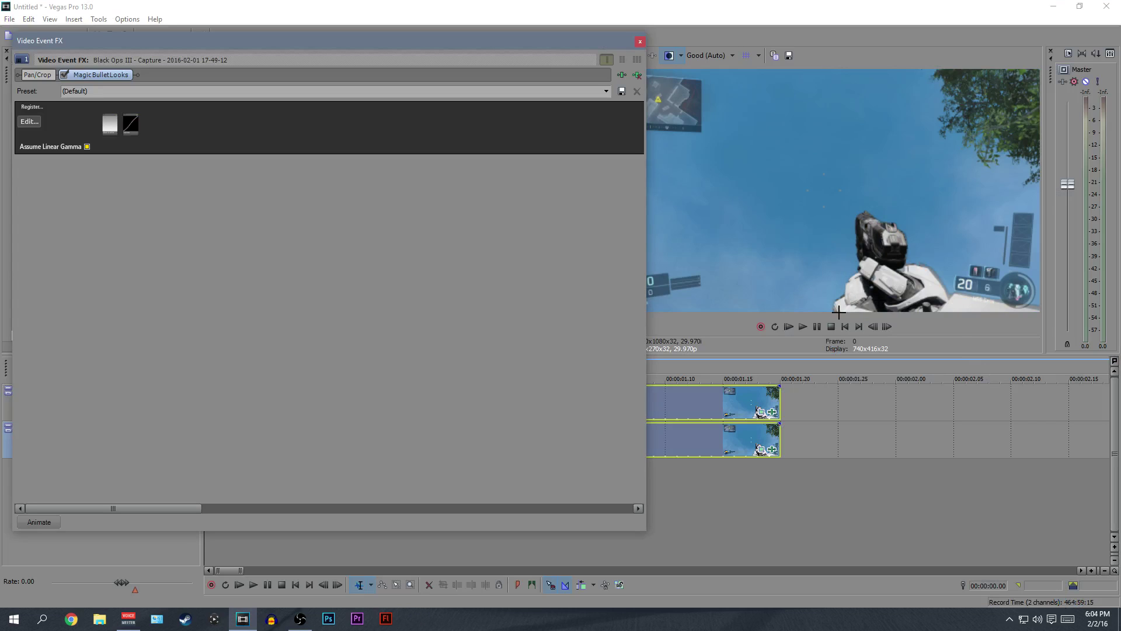
# Close the effects window, then briefly reopen and close the clip's Pan/Crop settings.
pyautogui.click(640, 42)
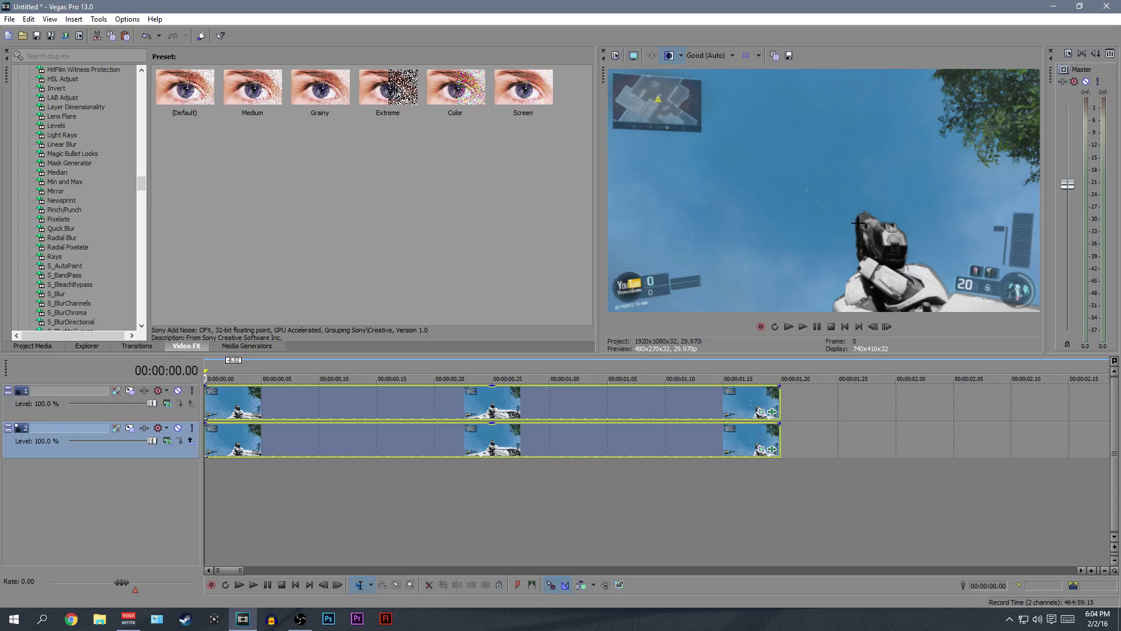
pyautogui.click(772, 414)
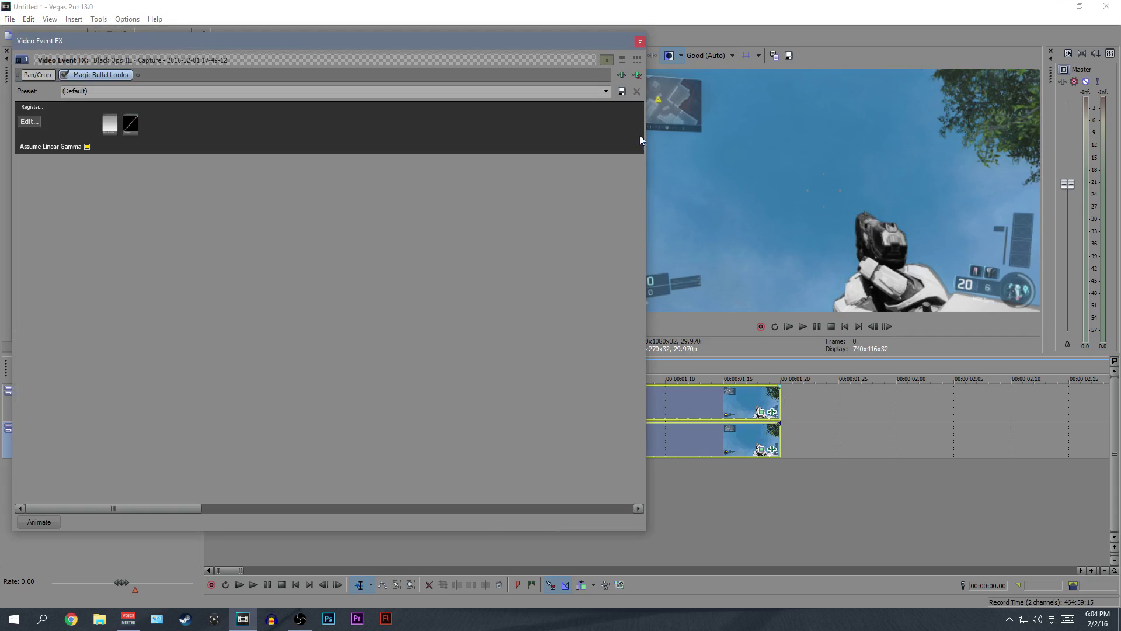
pyautogui.click(641, 42)
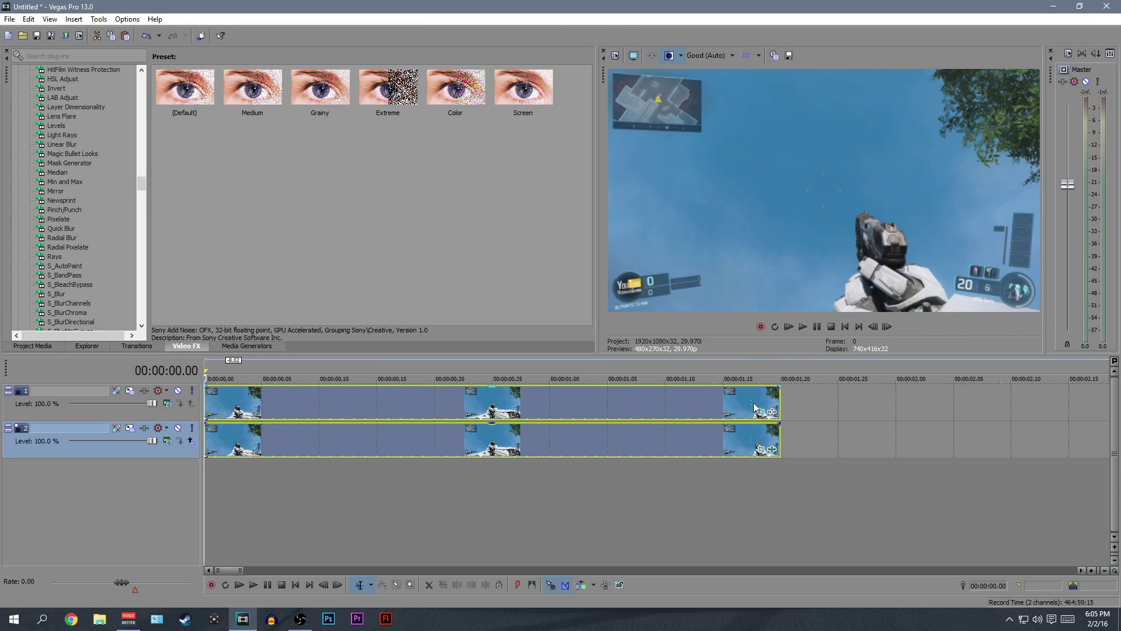
# Mute track 2 and give track 1's mask an Out feather of 6%.
pyautogui.click(178, 428)
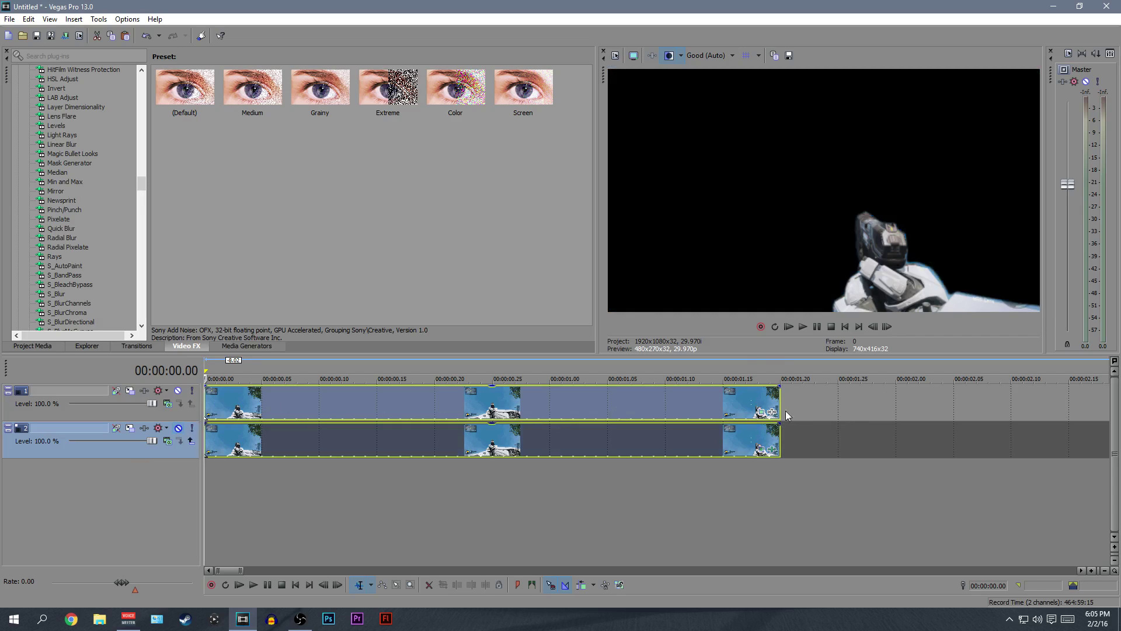
pyautogui.click(762, 412)
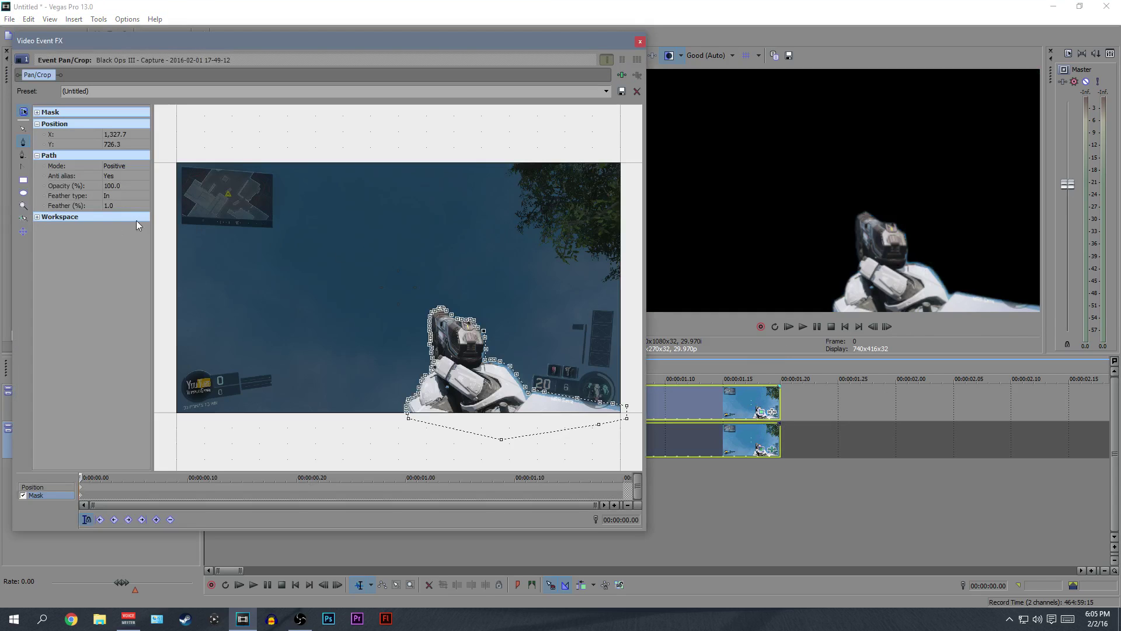
pyautogui.click(115, 196)
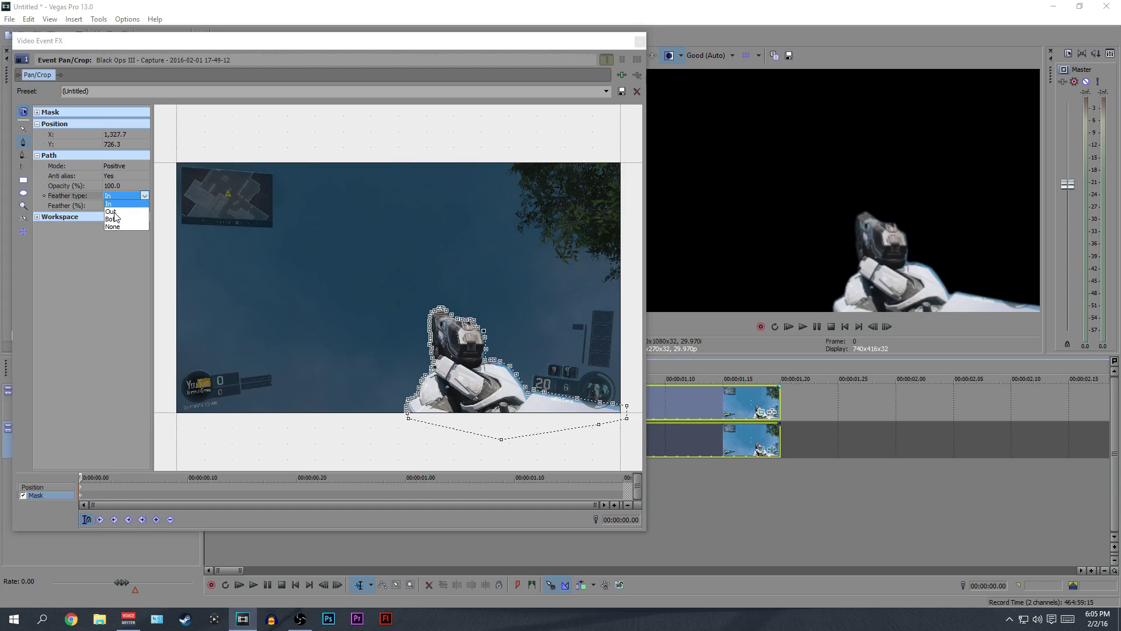
pyautogui.click(115, 211)
pyautogui.click(115, 206)
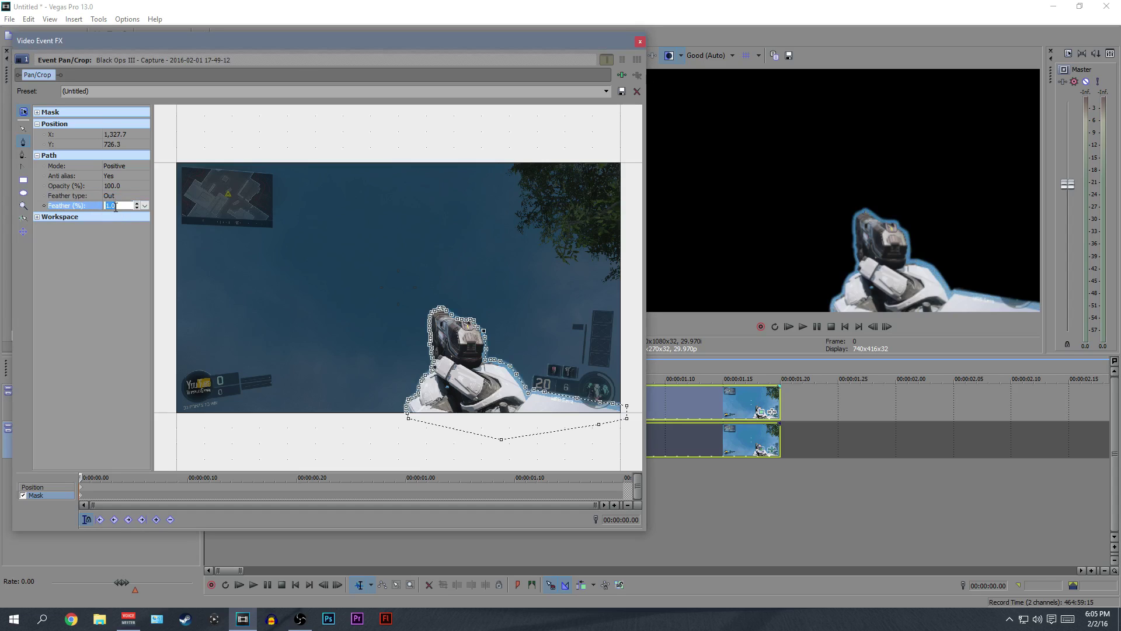
pyautogui.write('6')
pyautogui.press('Return')
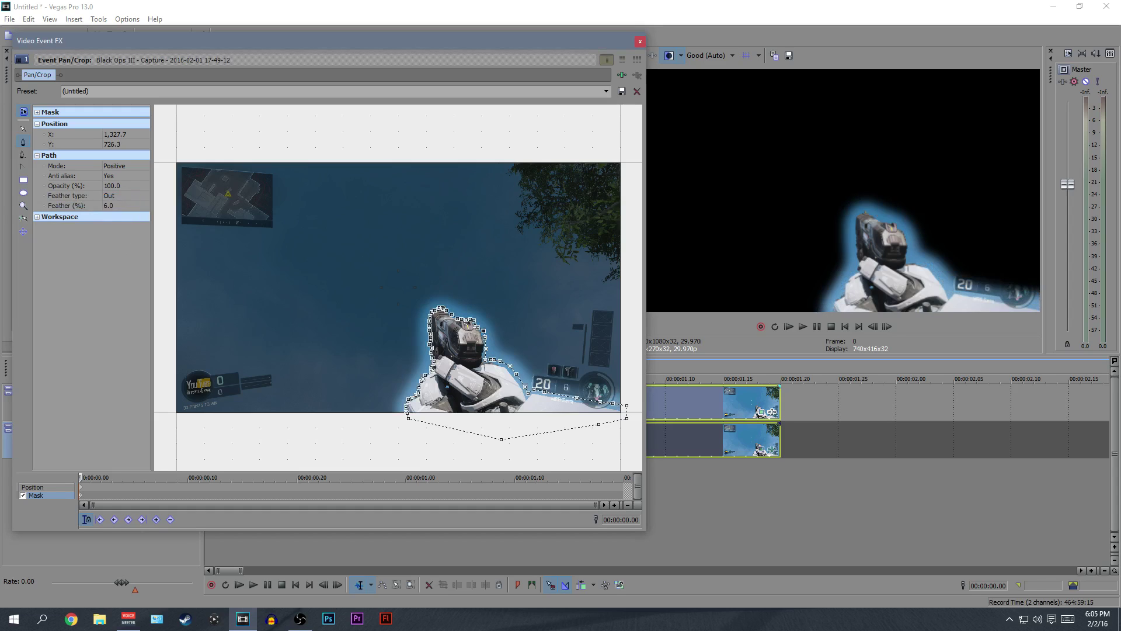
# Set the mask Feather type to None and advance to frame 1.
pyautogui.click(114, 197)
pyautogui.click(120, 228)
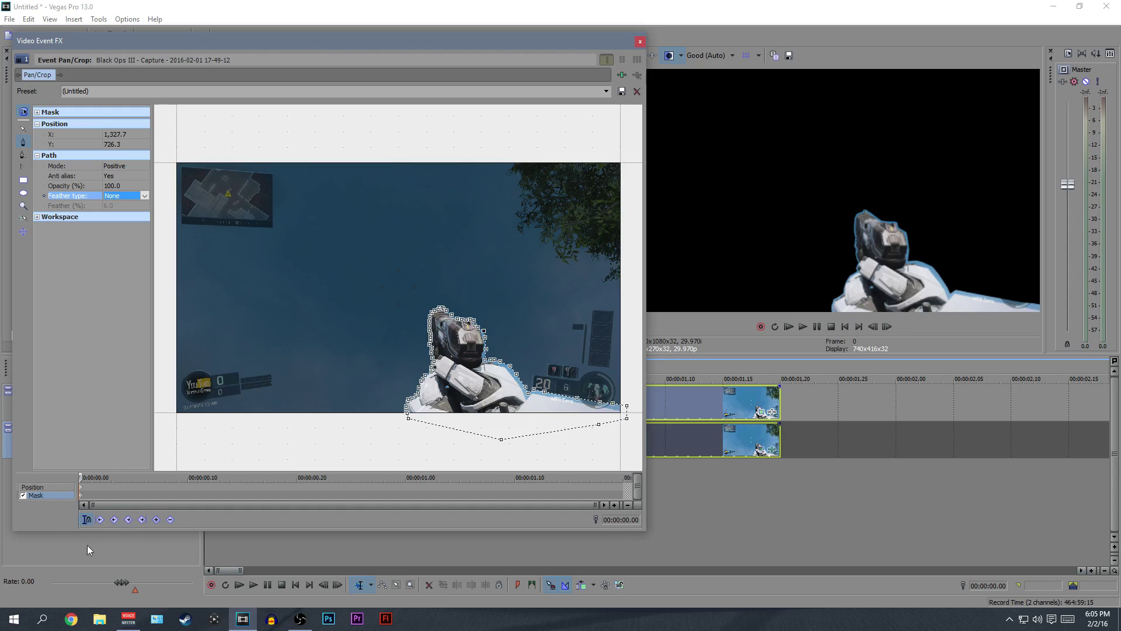
pyautogui.click(81, 497)
pyautogui.press('Right')
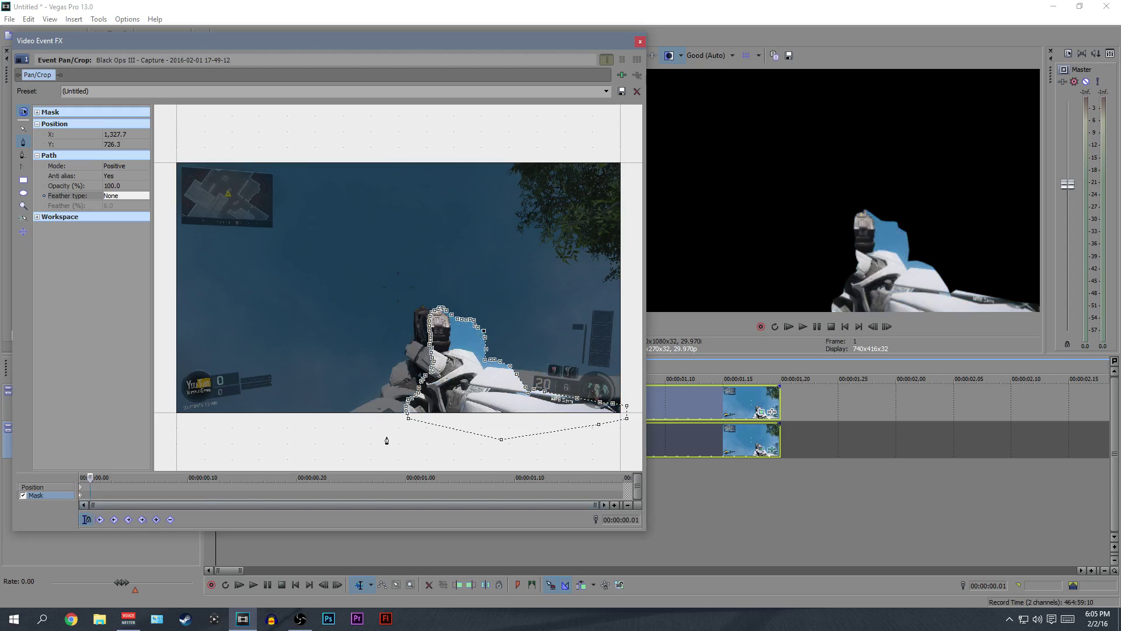
# Select and delete the old mask path carried over to frame 1.
pyautogui.click(23, 129)
pyautogui.scroll(5, 394, 276)
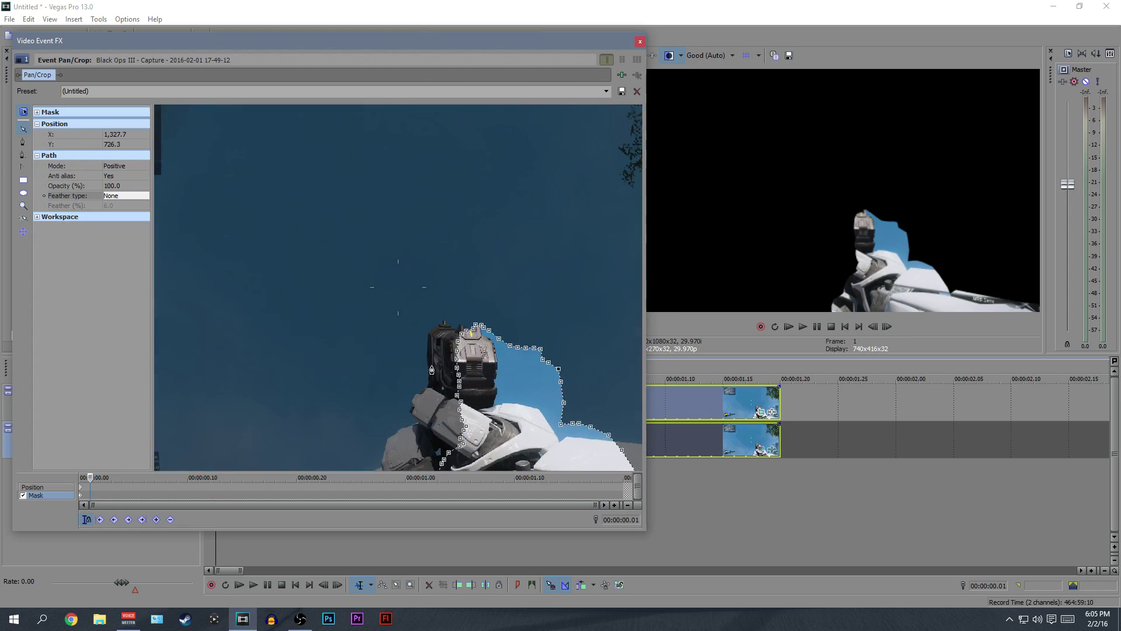
pyautogui.click(366, 279)
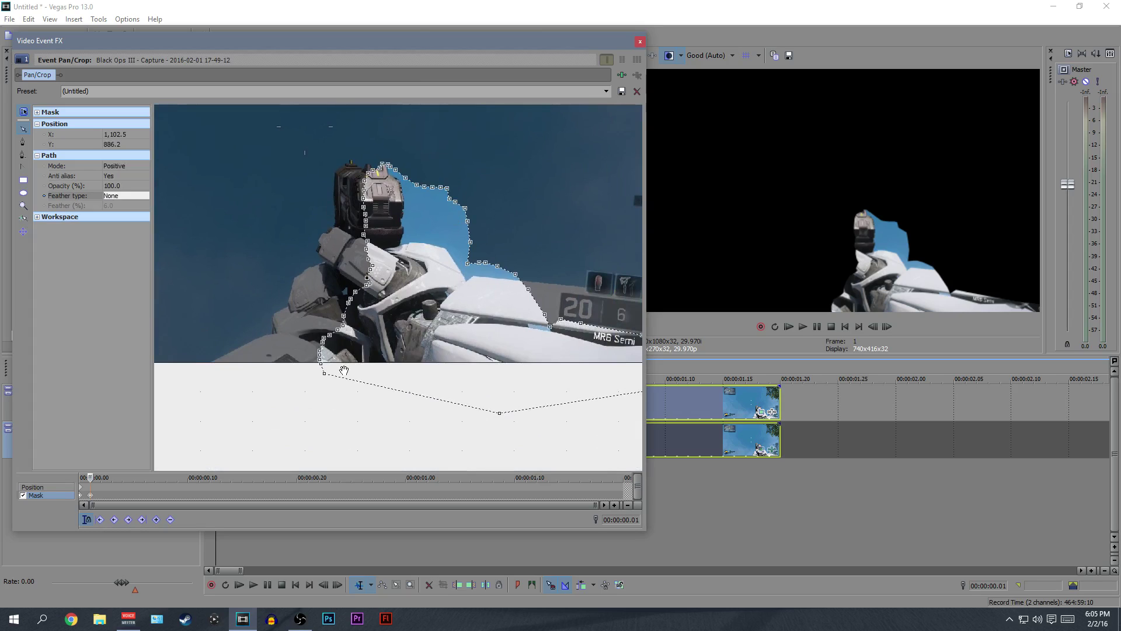
pyautogui.click(365, 239)
pyautogui.press('Delete')
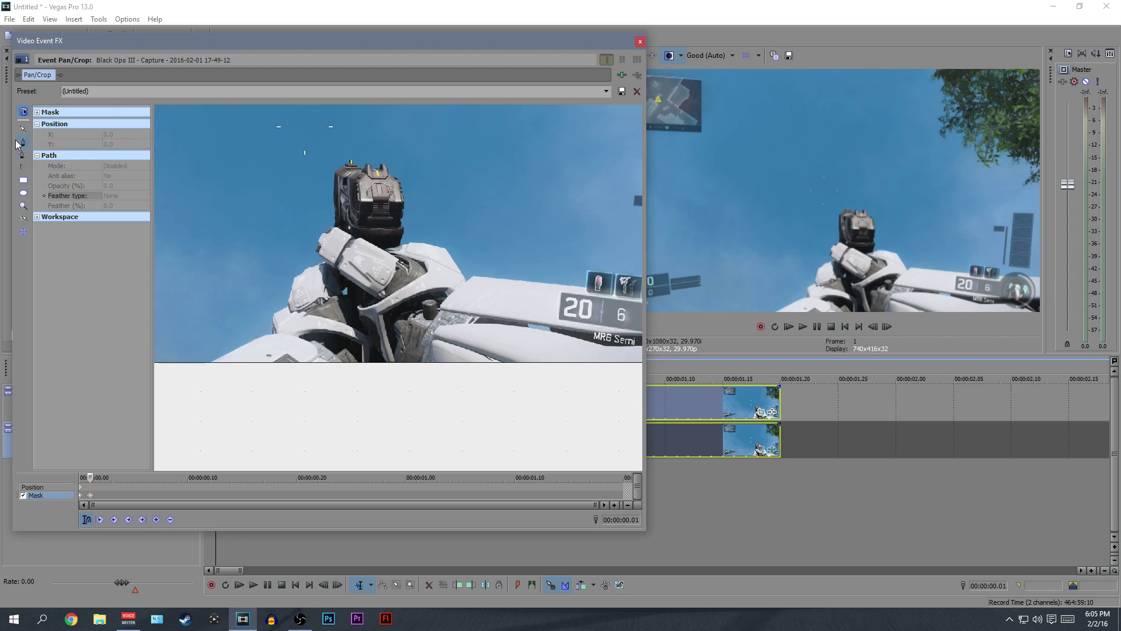
# Start a new anchor mask at the arm's lower edge, tracing up toward the gun.
pyautogui.click(205, 367)
pyautogui.click(225, 351)
pyautogui.click(250, 336)
pyautogui.click(268, 329)
pyautogui.click(267, 316)
pyautogui.click(277, 308)
pyautogui.click(283, 301)
pyautogui.click(286, 275)
pyautogui.click(297, 264)
pyautogui.click(313, 260)
pyautogui.click(312, 246)
pyautogui.click(318, 230)
pyautogui.click(327, 224)
pyautogui.click(330, 196)
# Trace the mask over the gun's top, down its right side and along the arm.
pyautogui.click(338, 162)
pyautogui.click(359, 156)
pyautogui.click(376, 161)
pyautogui.click(400, 171)
pyautogui.click(409, 185)
pyautogui.click(414, 206)
pyautogui.click(411, 229)
pyautogui.click(423, 234)
pyautogui.click(441, 235)
pyautogui.click(453, 244)
pyautogui.click(461, 260)
pyautogui.click(474, 269)
pyautogui.click(525, 268)
pyautogui.click(580, 279)
# Extend the mask below the frame's bottom edge and close it at the first point.
pyautogui.scroll(-2, 587, 285)
pyautogui.scroll(-1, 591, 288)
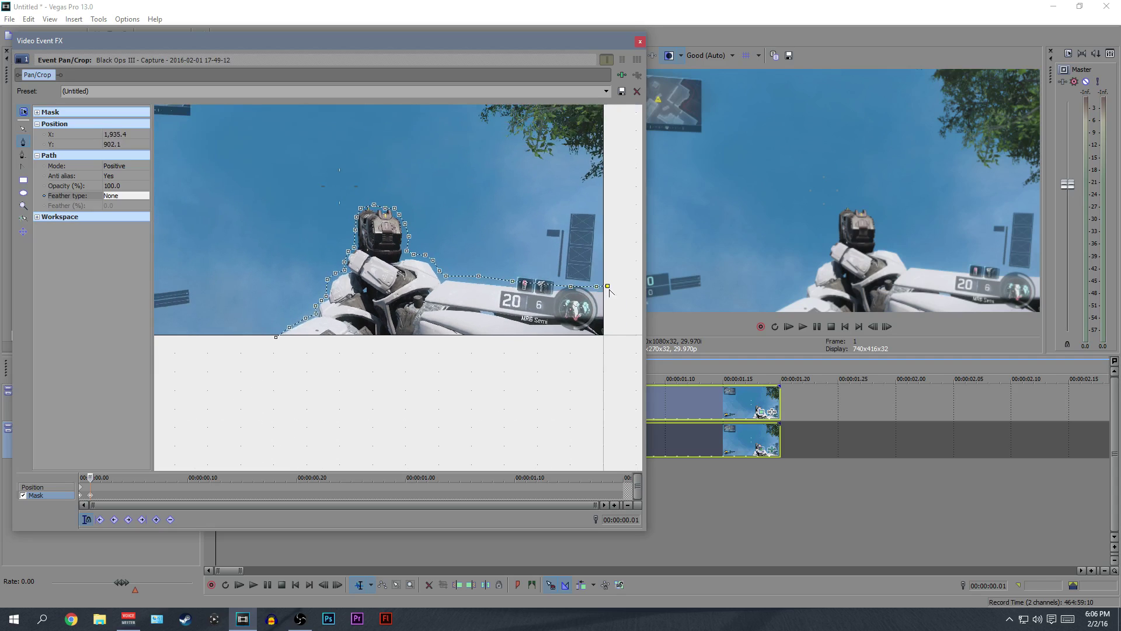
pyautogui.click(613, 308)
pyautogui.click(615, 346)
pyautogui.click(558, 364)
pyautogui.click(331, 367)
pyautogui.click(276, 337)
pyautogui.click(887, 257)
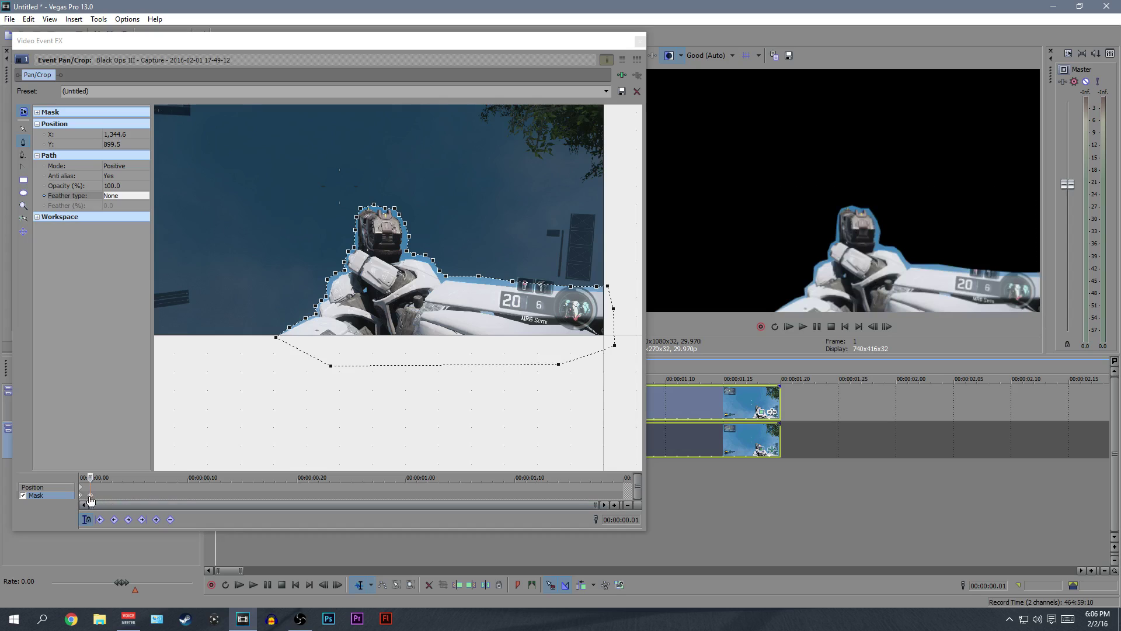
# On frame 2, delete the carried-over mask and trace the arm's lower edge up toward the gun.
pyautogui.click(91, 496)
pyautogui.press('Right')
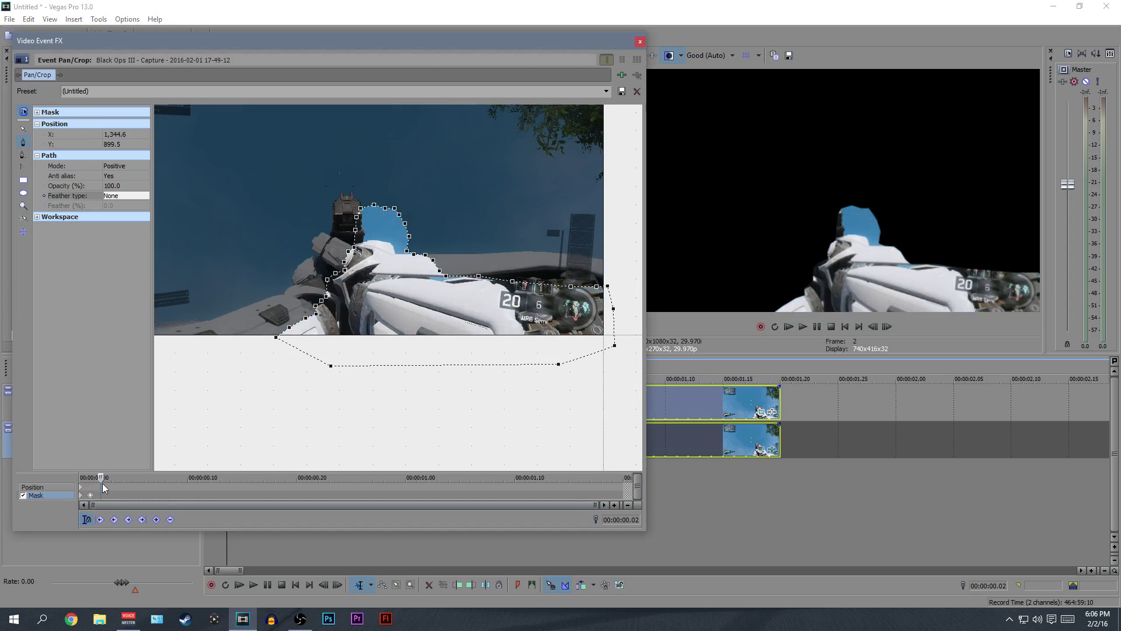
pyautogui.press('Delete')
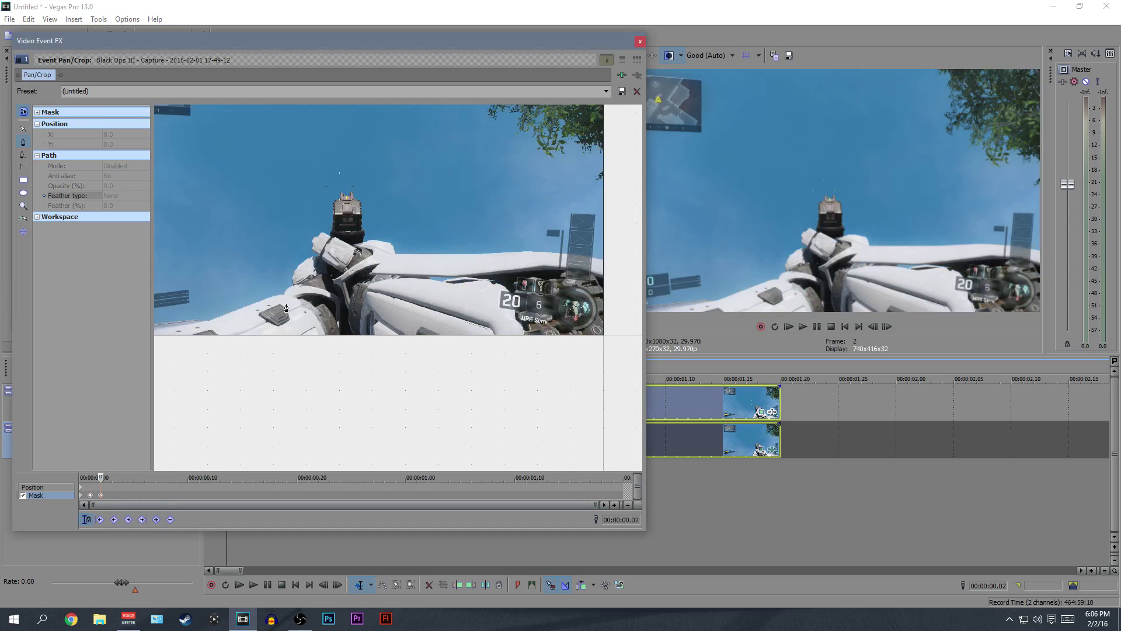
pyautogui.scroll(-2, 200, 321)
pyautogui.click(175, 313)
pyautogui.click(226, 312)
pyautogui.click(279, 303)
pyautogui.click(300, 292)
pyautogui.click(318, 287)
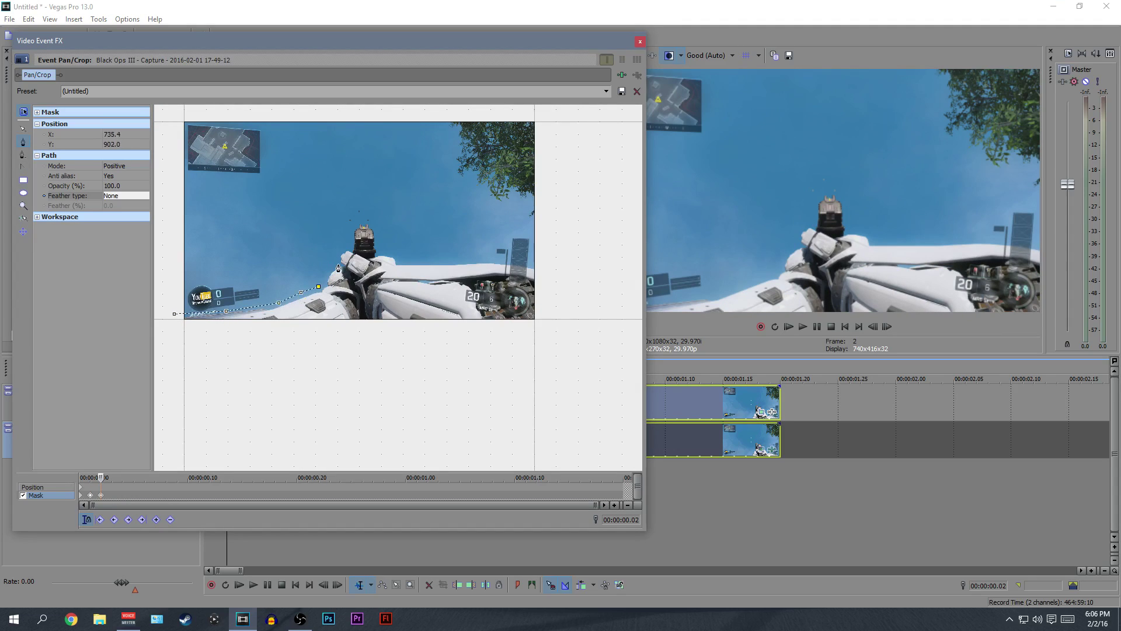
pyautogui.click(339, 265)
pyautogui.click(351, 236)
pyautogui.click(355, 226)
pyautogui.click(363, 220)
# Continue the frame 2 mask around the gun, along the arm's top and bottom, closing it.
pyautogui.click(374, 223)
pyautogui.click(376, 233)
pyautogui.click(376, 242)
pyautogui.click(379, 250)
pyautogui.click(390, 251)
pyautogui.click(404, 261)
pyautogui.click(469, 259)
pyautogui.click(494, 259)
pyautogui.click(518, 259)
pyautogui.click(528, 262)
pyautogui.click(538, 266)
pyautogui.click(542, 282)
pyautogui.click(536, 336)
pyautogui.click(478, 338)
pyautogui.click(231, 344)
pyautogui.click(178, 329)
pyautogui.click(174, 314)
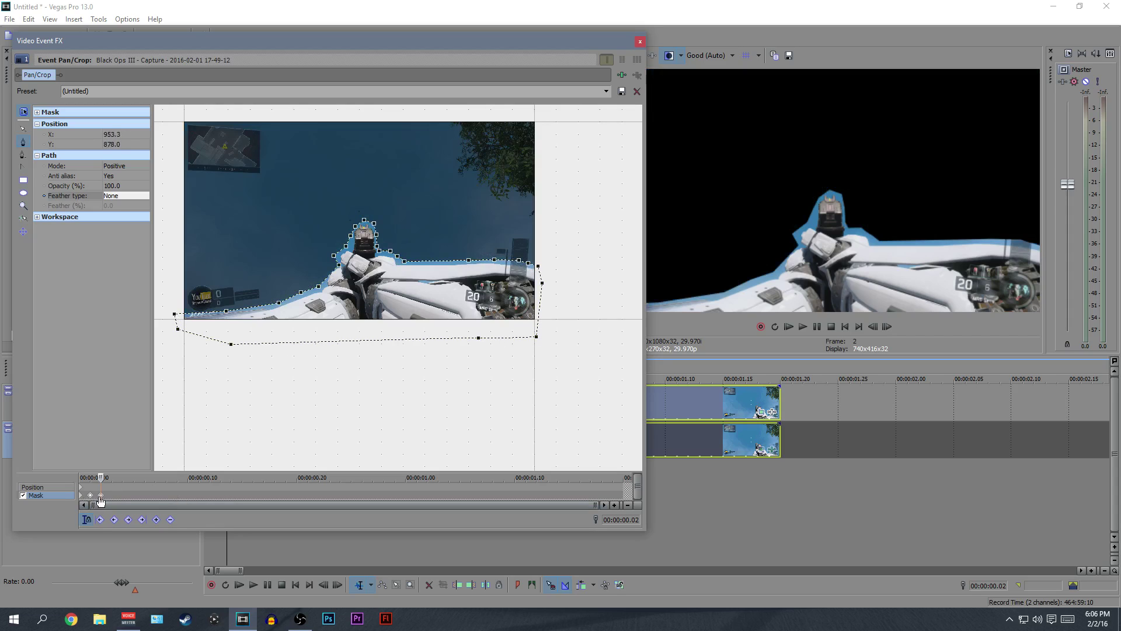
# On frame 3, delete the old mask and trace up the arm and the gun's left side.
pyautogui.click(112, 477)
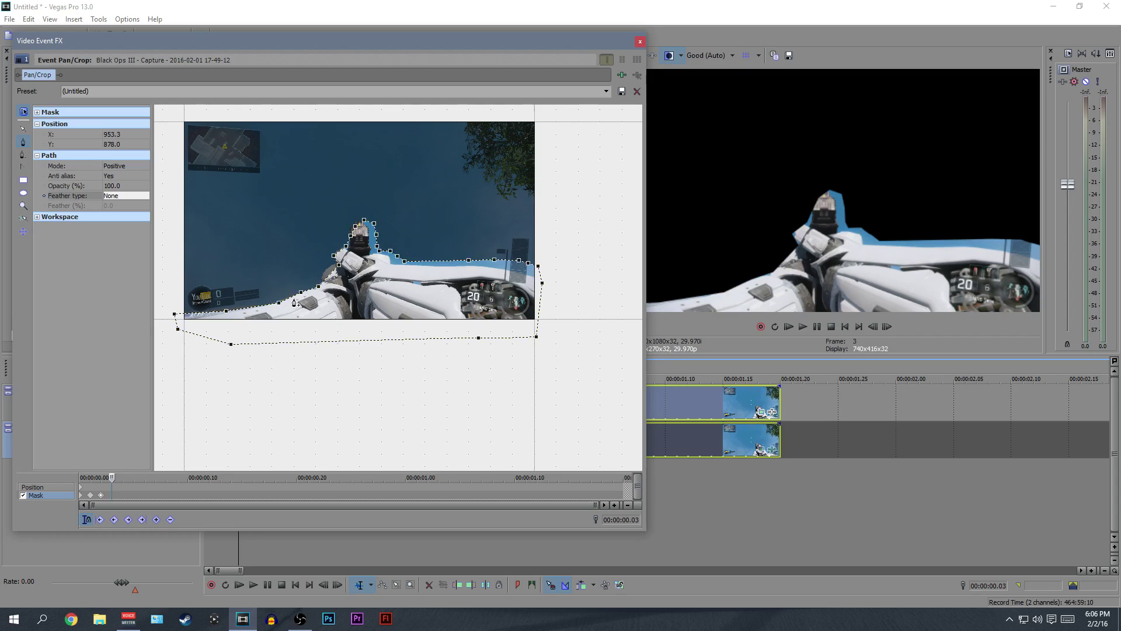
pyautogui.press('Delete')
pyautogui.click(174, 309)
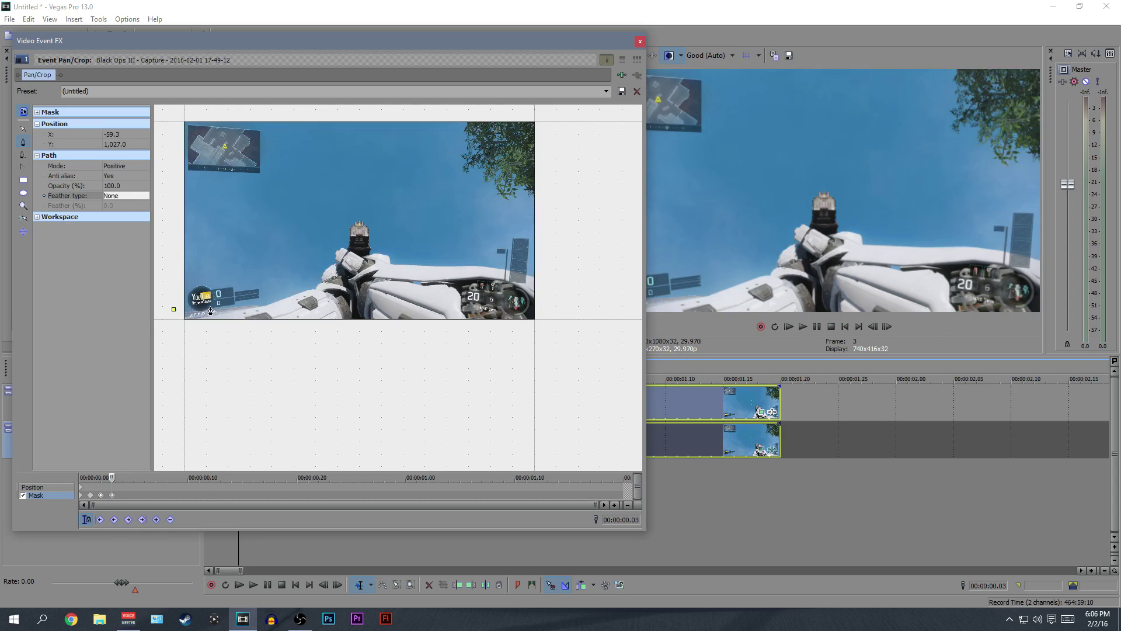
pyautogui.click(211, 307)
pyautogui.click(272, 298)
pyautogui.click(315, 284)
pyautogui.click(321, 275)
pyautogui.click(324, 269)
pyautogui.click(332, 262)
pyautogui.click(332, 254)
pyautogui.click(335, 242)
pyautogui.click(345, 241)
# Finish the frame 3 mask over the gun, along the arm, around the bottom, closing it.
pyautogui.click(349, 220)
pyautogui.click(364, 219)
pyautogui.click(372, 223)
pyautogui.click(374, 246)
pyautogui.click(387, 251)
pyautogui.click(407, 262)
pyautogui.click(489, 263)
pyautogui.click(519, 266)
pyautogui.click(531, 268)
pyautogui.click(542, 273)
pyautogui.click(549, 308)
pyautogui.click(531, 339)
pyautogui.click(437, 351)
pyautogui.click(173, 353)
pyautogui.click(174, 309)
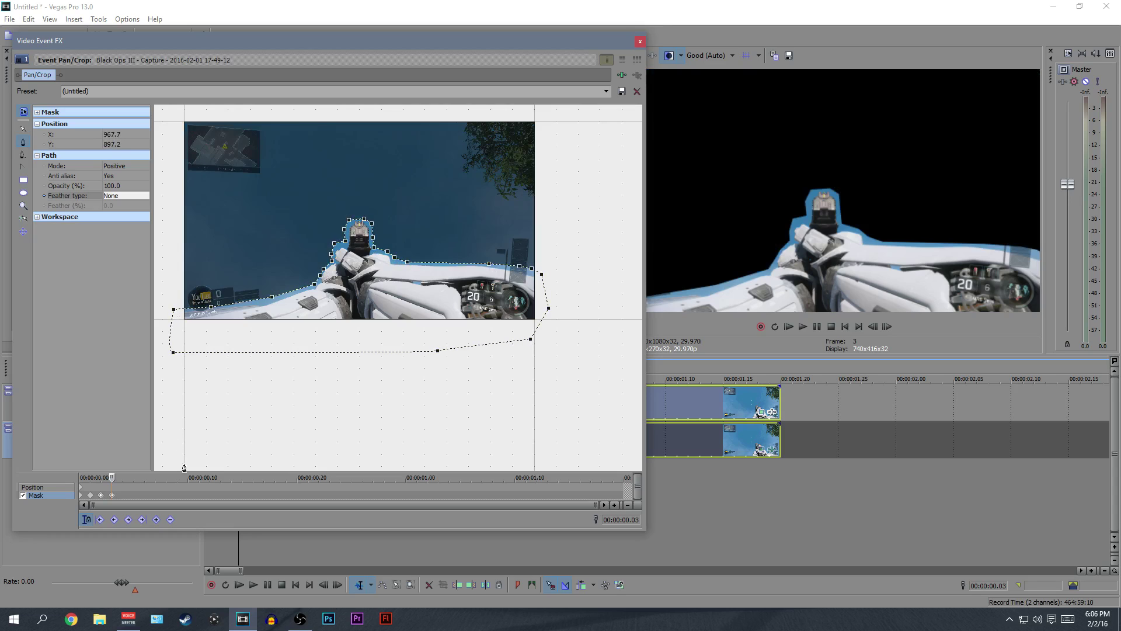
pyautogui.press('Right')
pyautogui.press('Right')
pyautogui.press('Right')
pyautogui.press('Right')
pyautogui.press('Right')
pyautogui.press('Right')
pyautogui.press('Right')
pyautogui.press('Right')
pyautogui.press('Right')
pyautogui.press('Right')
pyautogui.press('Right')
pyautogui.press('Right')
pyautogui.press('Right')
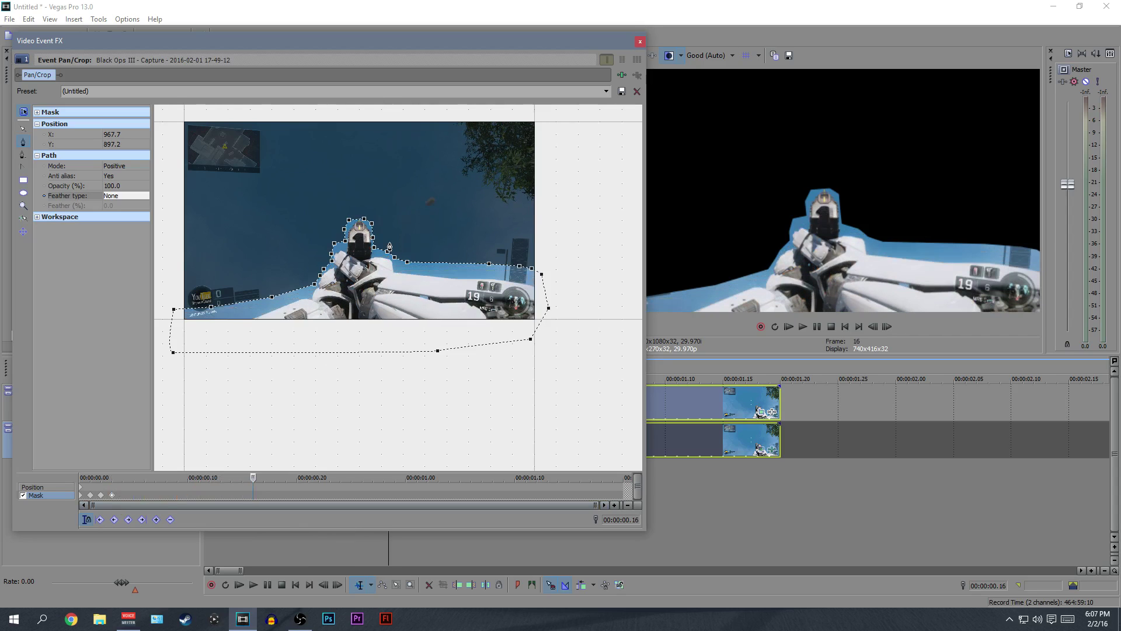
# Move to frame 16 and delete its carried-over mask.
pyautogui.press('Left')
pyautogui.press('Right')
pyautogui.press('Left')
pyautogui.press('Right')
pyautogui.click(211, 306)
pyautogui.press('Delete')
# Trace a new frame 16 mask from the arm's lower edge up to the gun's top, then jump to the clip's end.
pyautogui.click(238, 330)
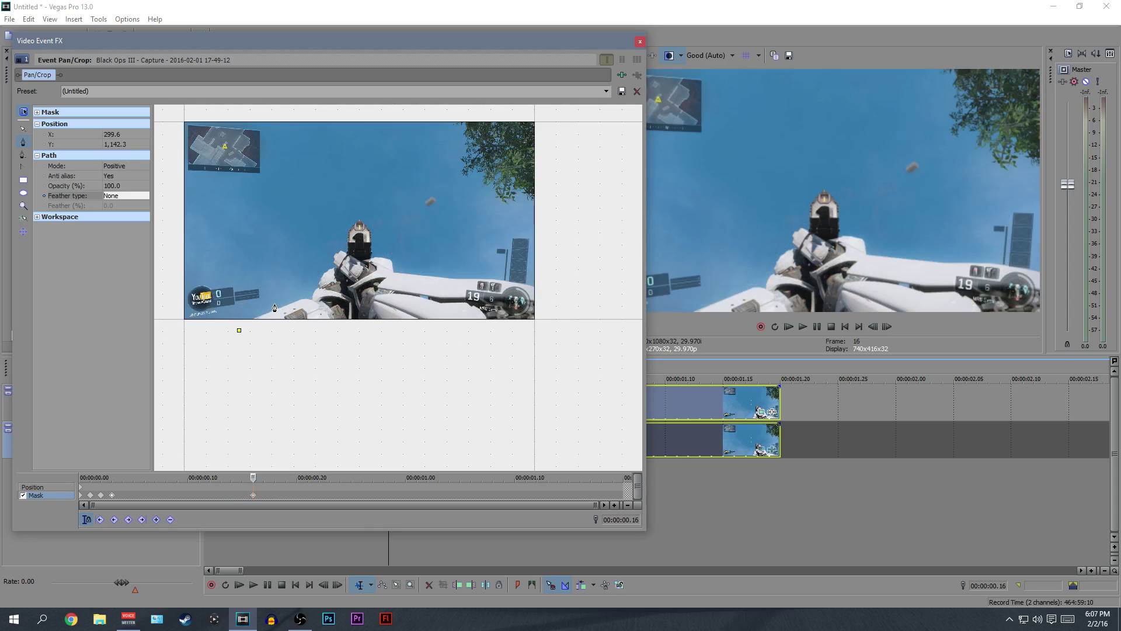
pyautogui.click(274, 304)
pyautogui.click(307, 295)
pyautogui.click(314, 285)
pyautogui.click(320, 271)
pyautogui.click(329, 265)
pyautogui.click(326, 253)
pyautogui.click(339, 246)
pyautogui.click(355, 217)
pyautogui.click(365, 217)
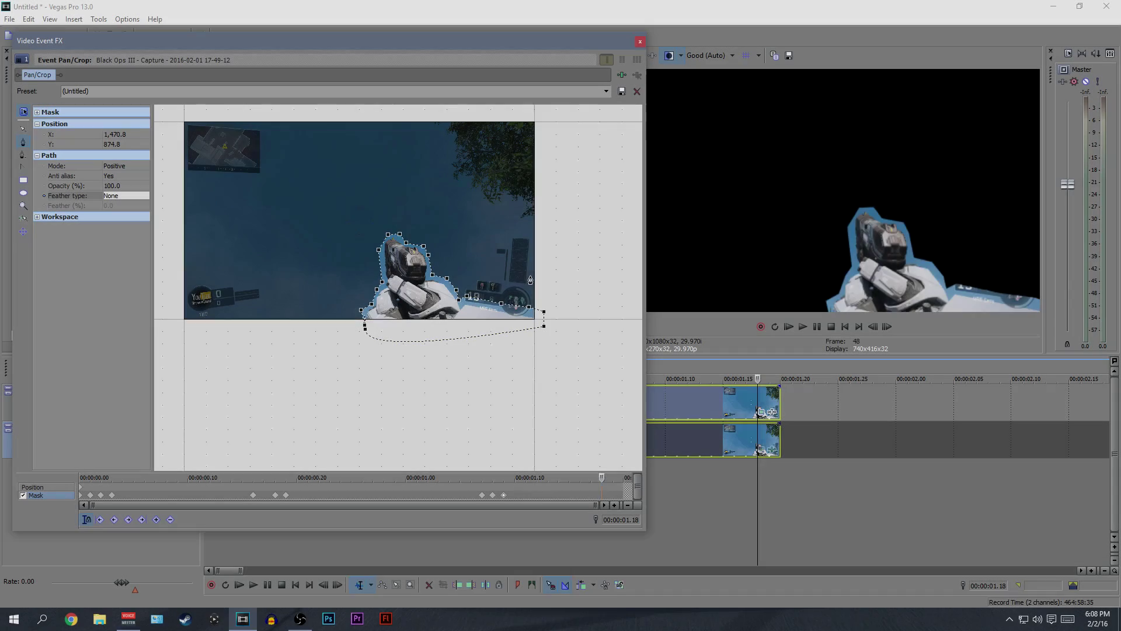
pyautogui.press('End')
# Close the Video Event FX window, return to frame 0, and select the clip's full 1.20-second range.
pyautogui.click(640, 42)
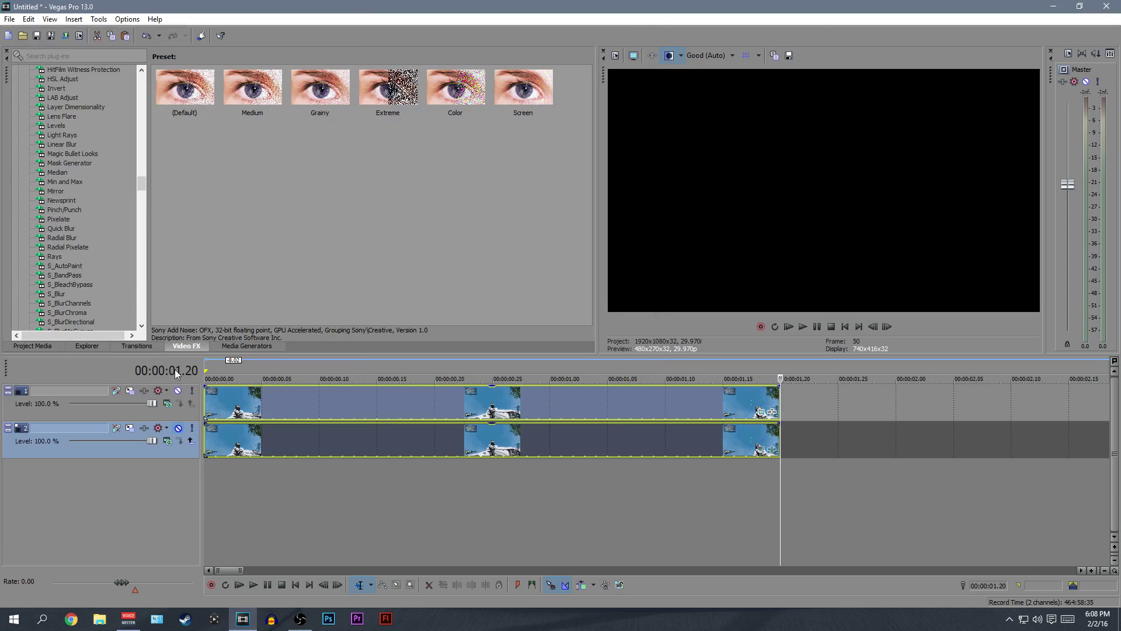
pyautogui.press('Home')
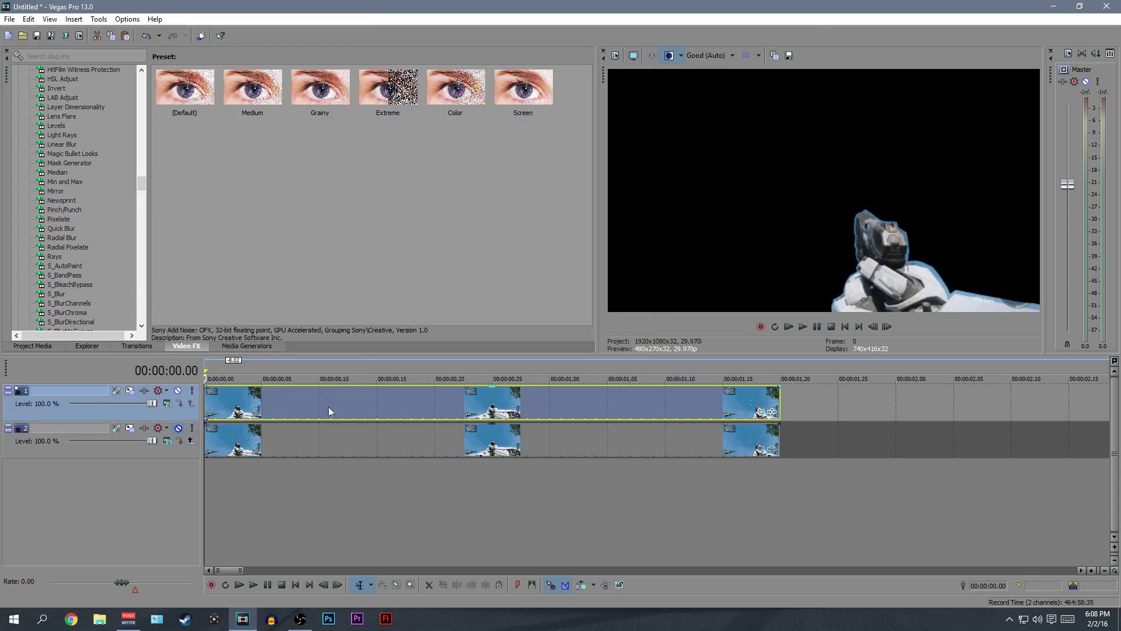
pyautogui.doubleClick(252, 401)
pyautogui.doubleClick(252, 402)
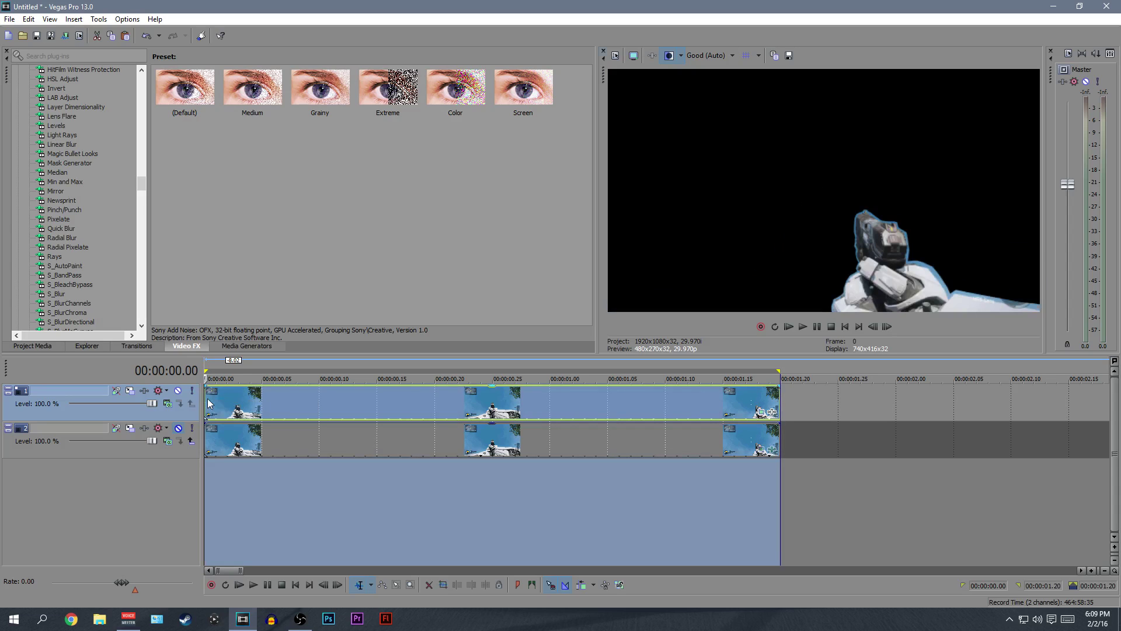
# Play the masked 1.20-second clip several times, clearing the selection, replaying and finally pausing.
pyautogui.click(803, 327)
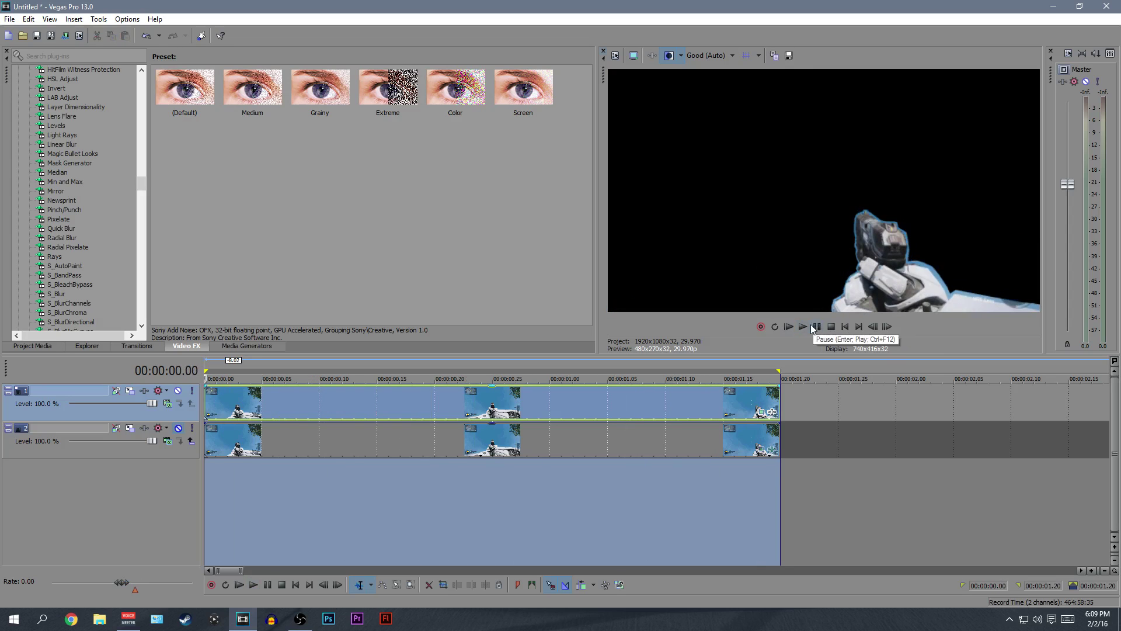
pyautogui.press('Escape')
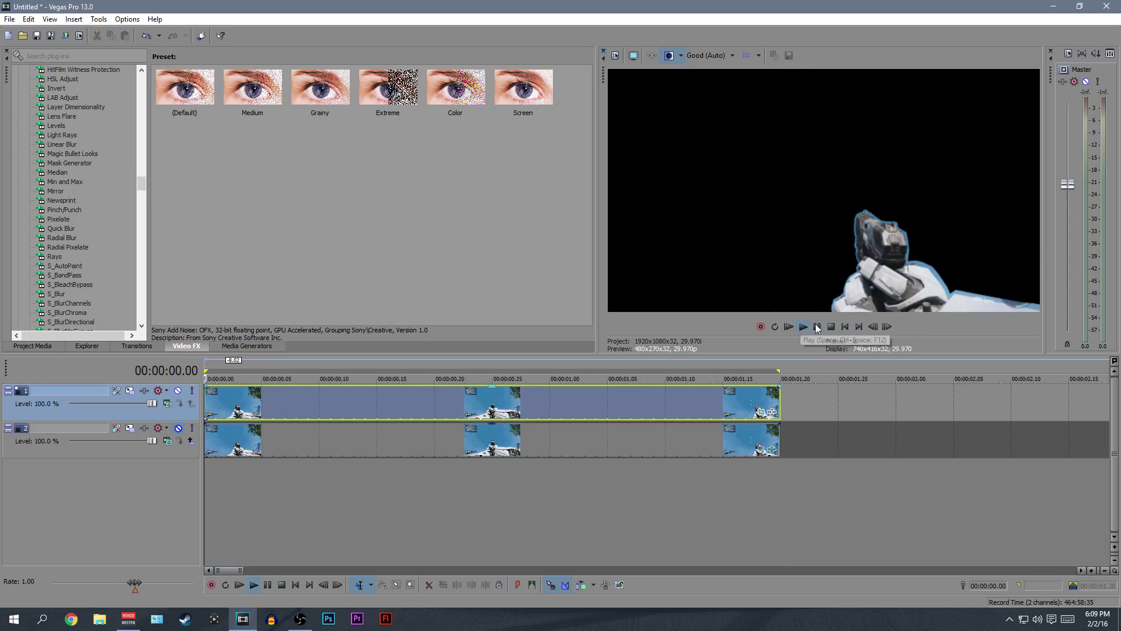
pyautogui.click(801, 328)
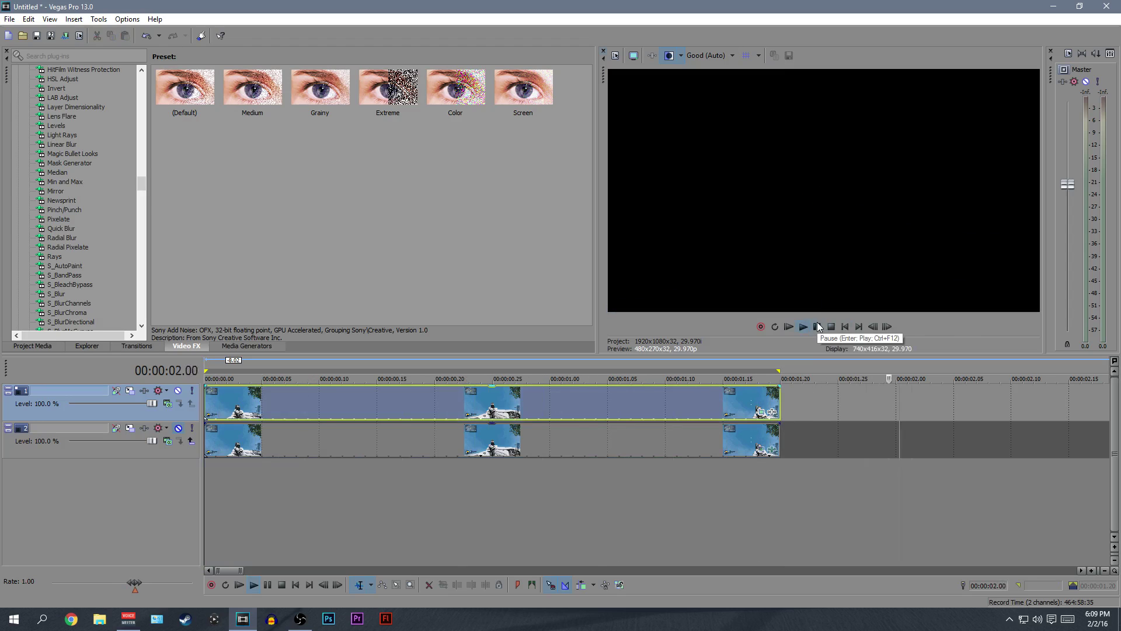
pyautogui.click(806, 327)
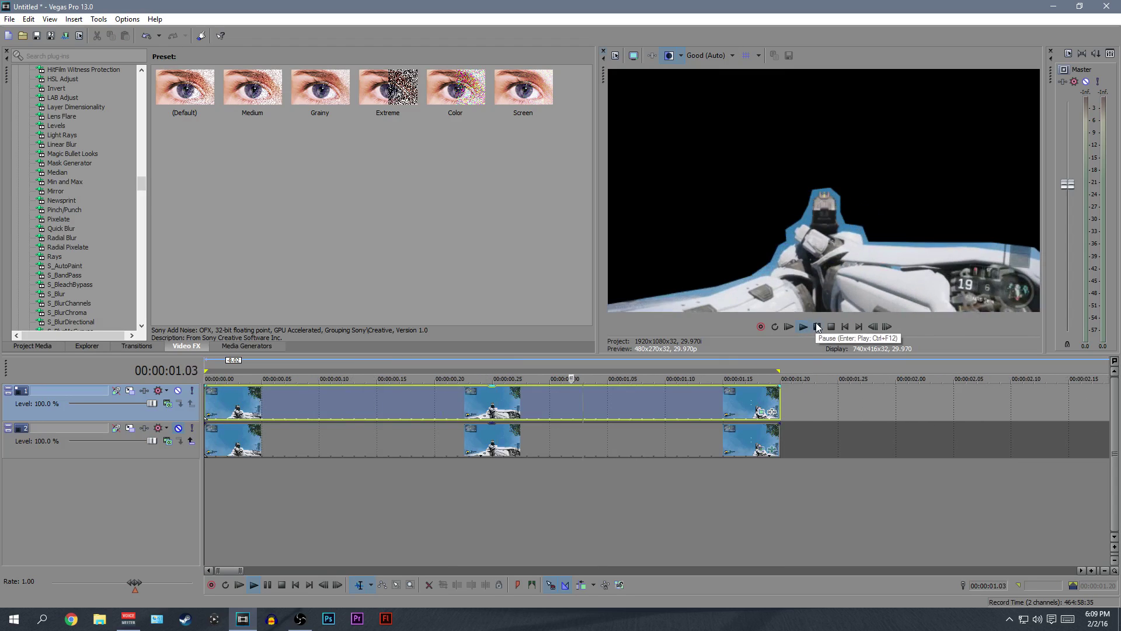
pyautogui.click(816, 327)
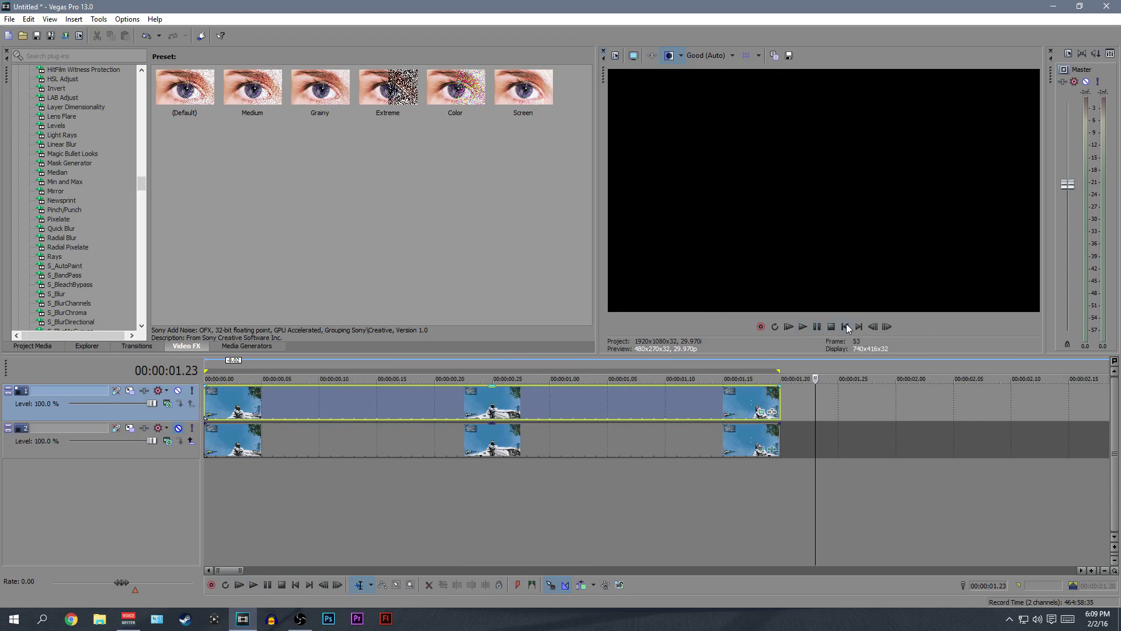
pyautogui.click(845, 326)
pyautogui.click(802, 326)
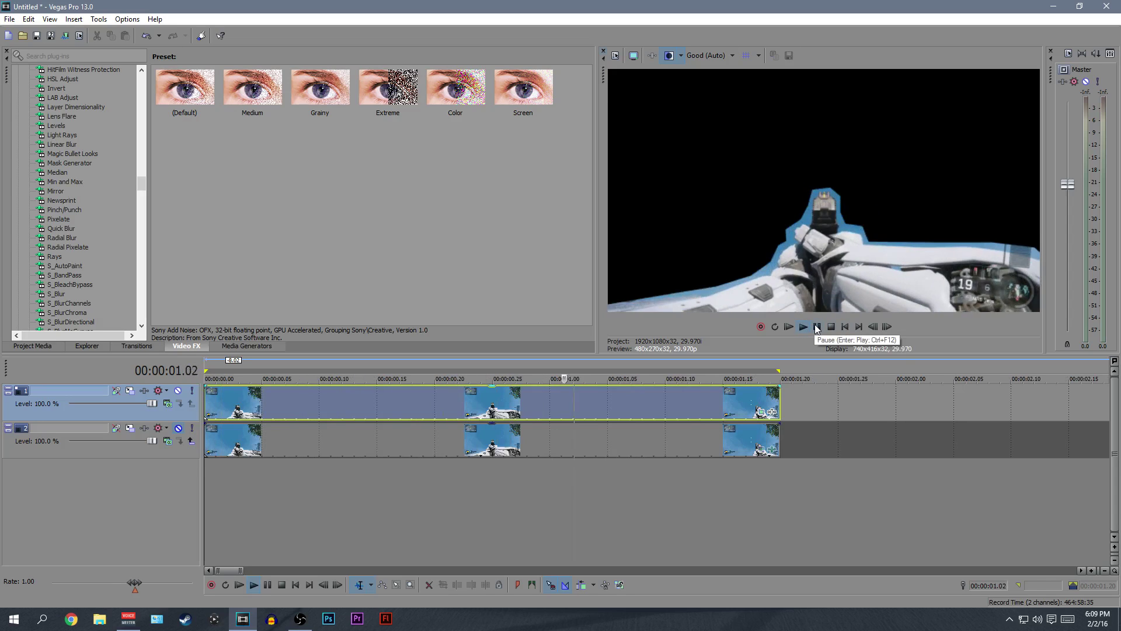
pyautogui.click(816, 327)
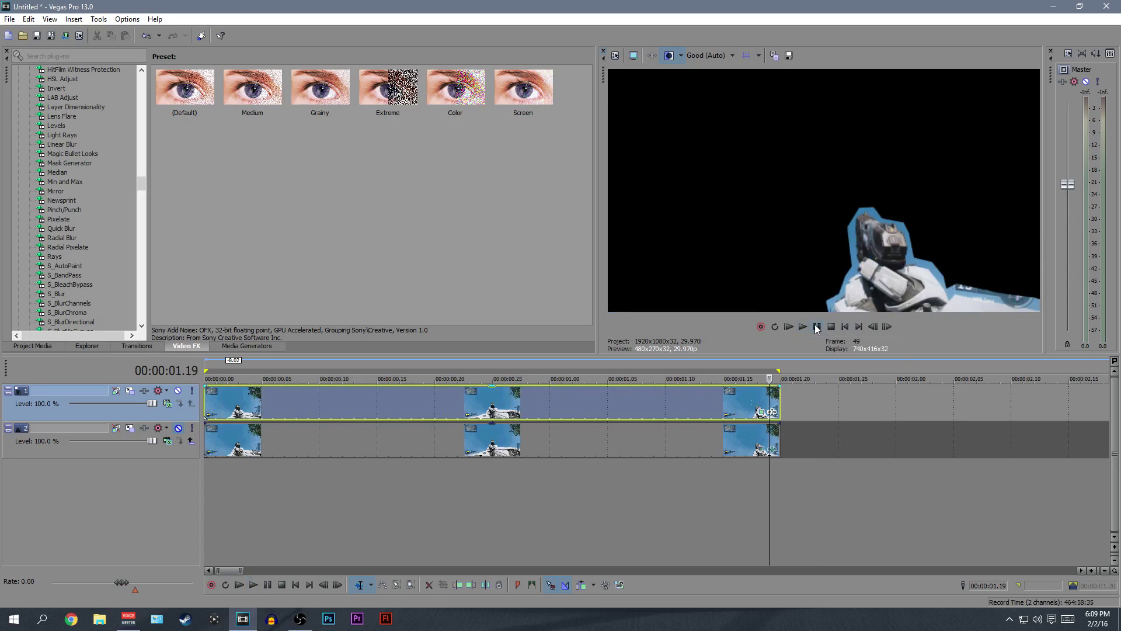